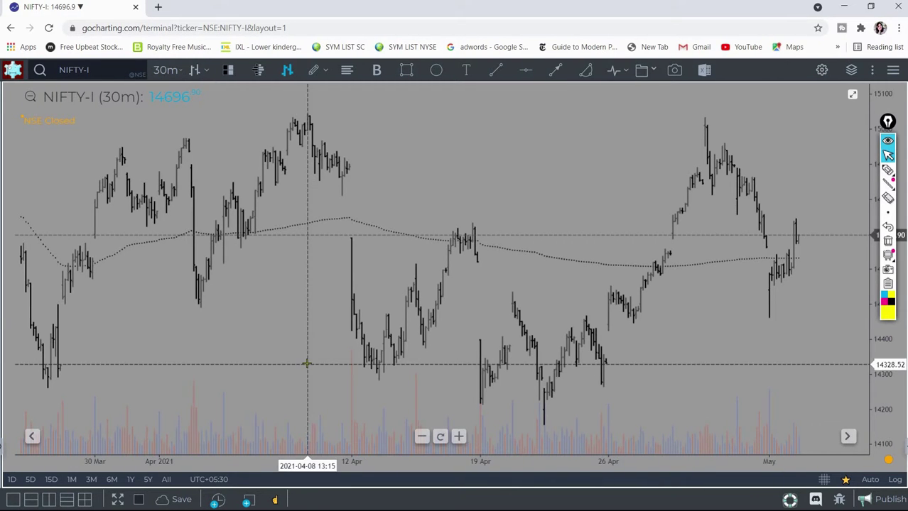
Handwrite the VWAP formula on the chart in yellow pen: = Σ P×V over Σ V.
mouse_move(887, 171)
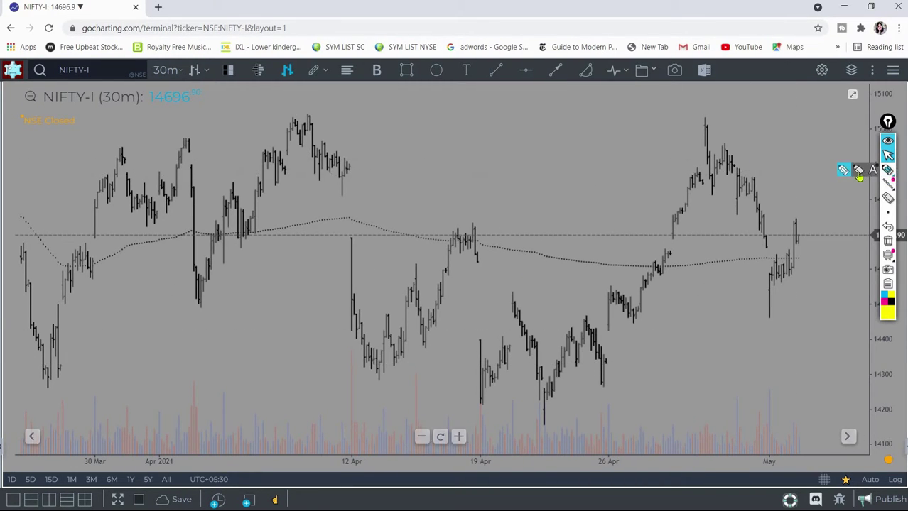
left_click(838, 173)
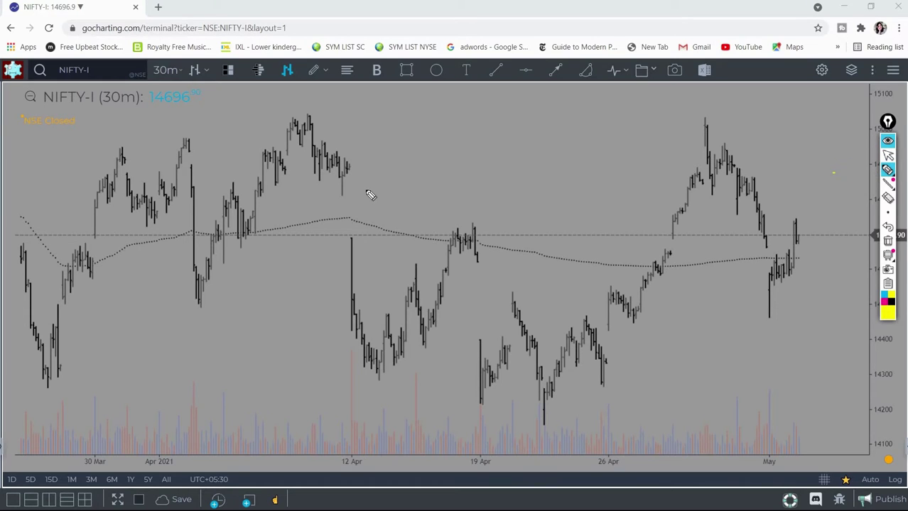
left_click_drag(352, 188, 375, 194)
mouse_move(449, 169)
left_mouse_down()
mouse_move(444, 192)
mouse_move(502, 179)
left_mouse_up()
mouse_move(495, 165)
left_mouse_down()
mouse_move(486, 185)
mouse_move(522, 161)
left_mouse_up()
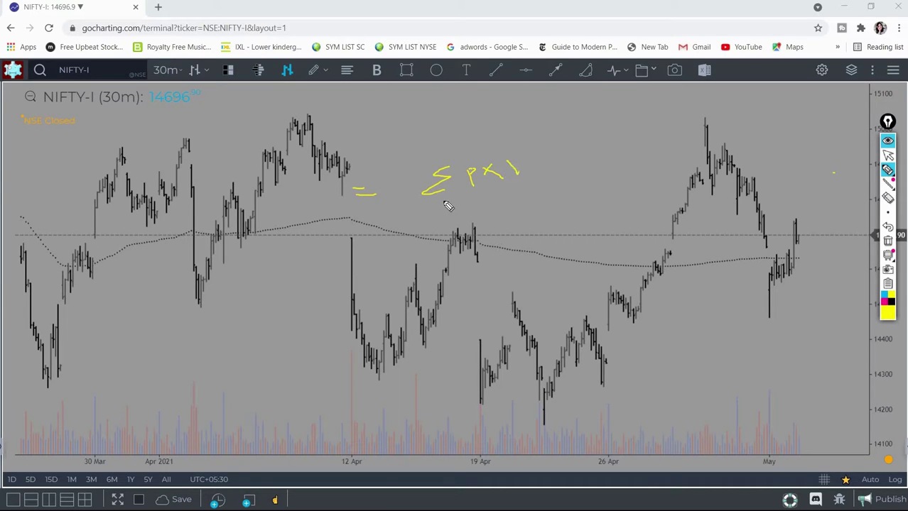
left_click_drag(437, 202, 548, 191)
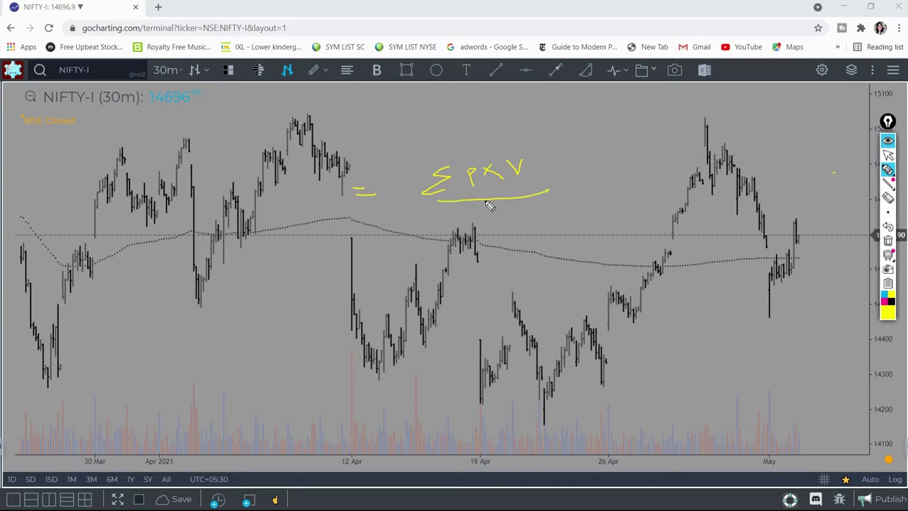
mouse_move(486, 202)
left_mouse_down()
mouse_move(478, 212)
mouse_move(488, 218)
mouse_move(503, 202)
left_mouse_up()
Handwrite the simple average formula below the first one: = Σ CP over N.
left_click_drag(403, 271, 414, 279)
mouse_move(486, 253)
left_mouse_down()
mouse_move(487, 279)
mouse_move(525, 270)
left_mouse_up()
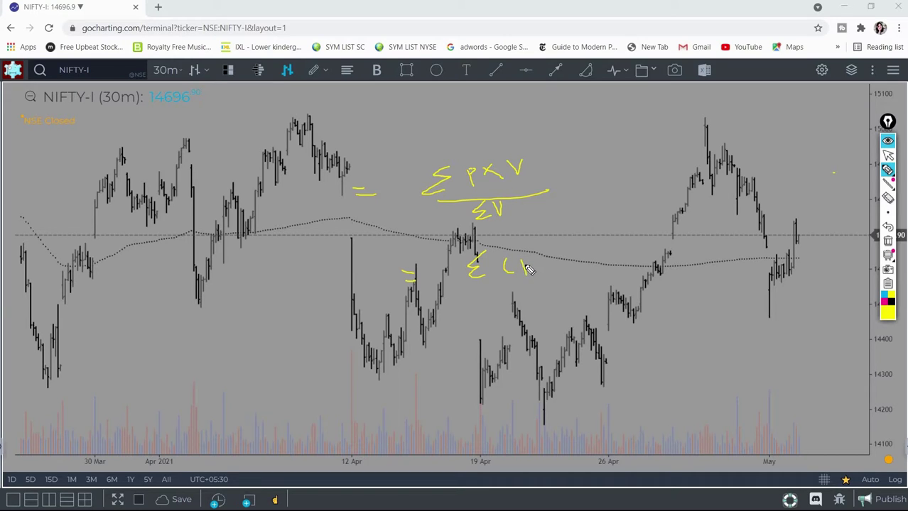
mouse_move(469, 298)
left_mouse_down()
mouse_move(540, 284)
mouse_move(502, 310)
mouse_move(517, 297)
left_mouse_up()
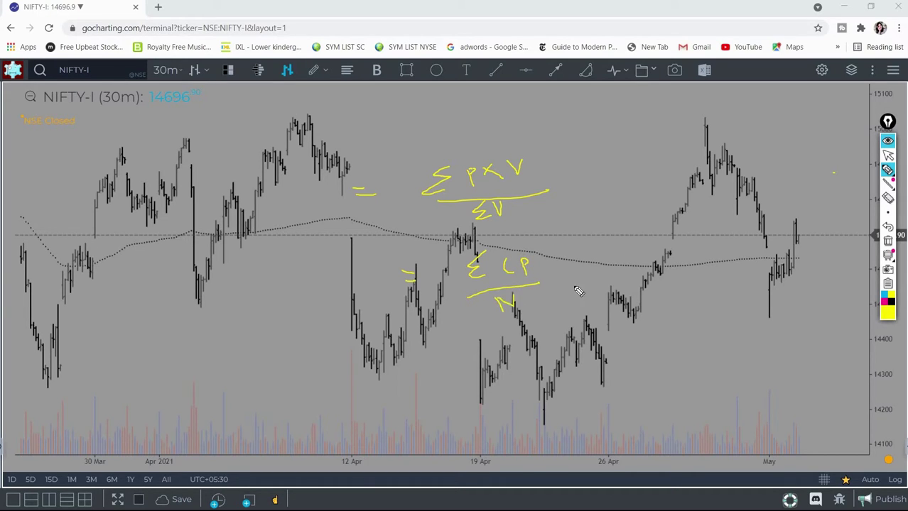
Clear all pen annotations from the chart and stop drawing.
left_click(887, 243)
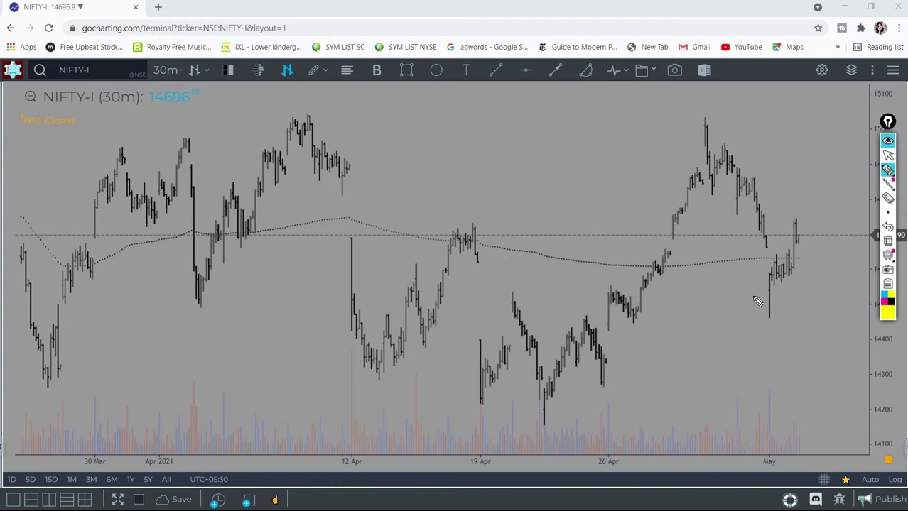
left_click(887, 170)
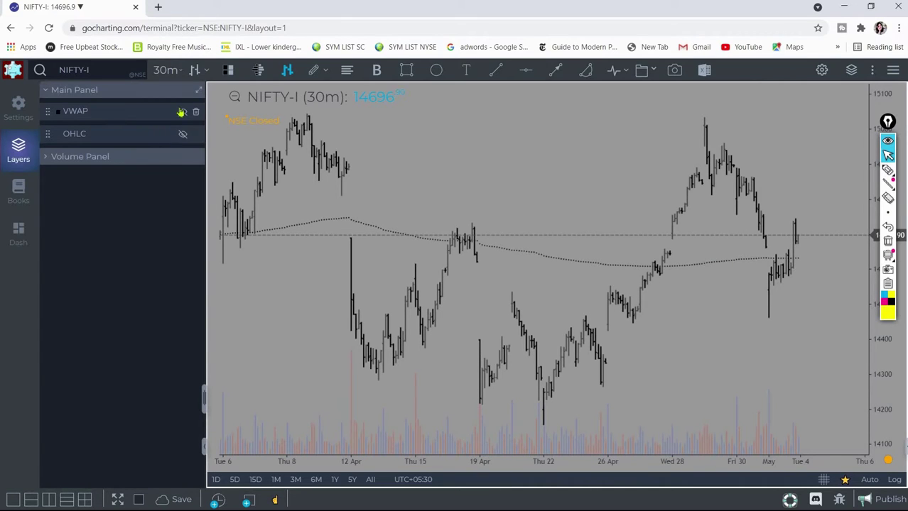
Hide the existing VWAP indicator in the main panel's layers and delete it.
left_click(183, 111)
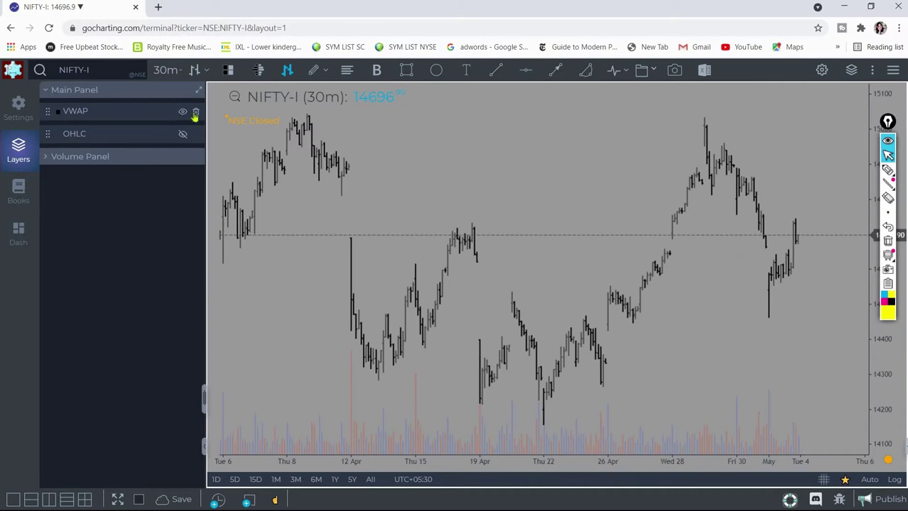
left_click(196, 114)
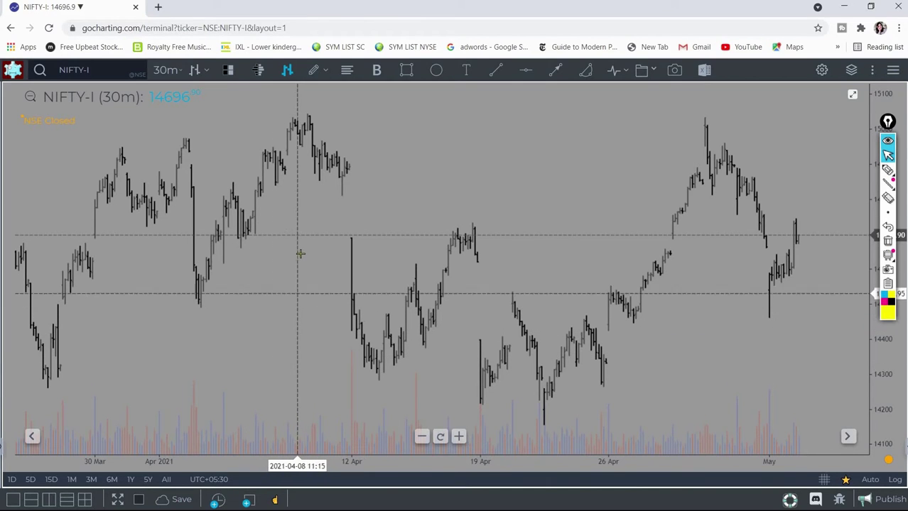
Find the VWAP indicator by searching for "vwa" and add it to the NIFTY-I chart.
left_click(615, 70)
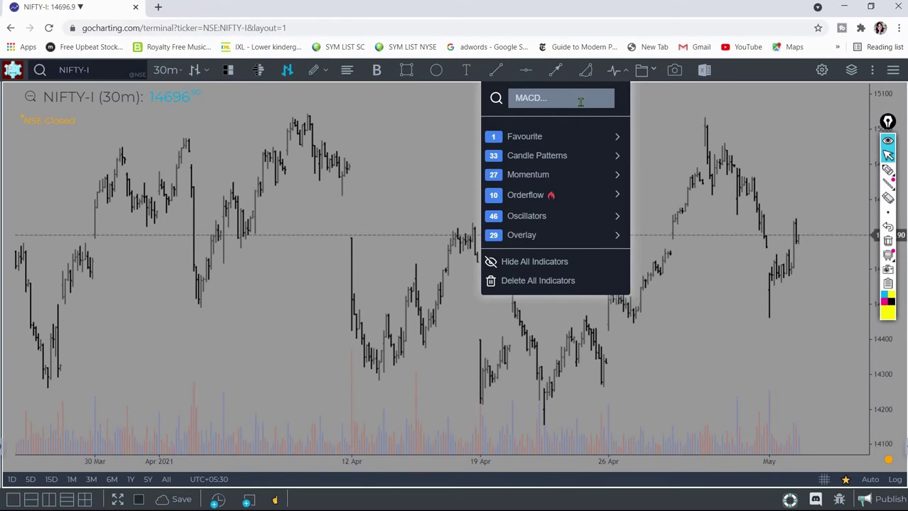
type("vwa")
left_click(536, 166)
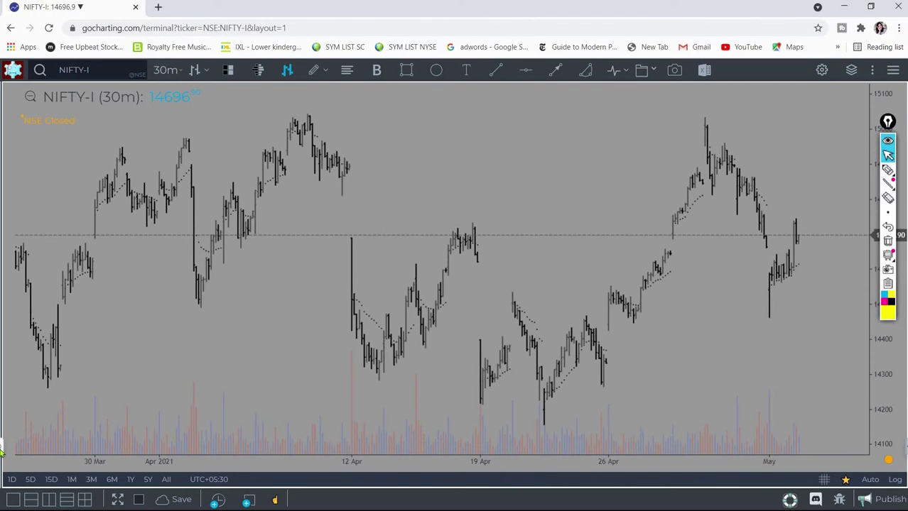
Look through the VWAP indicator's calculation options and appearance settings.
mouse_move(2, 451)
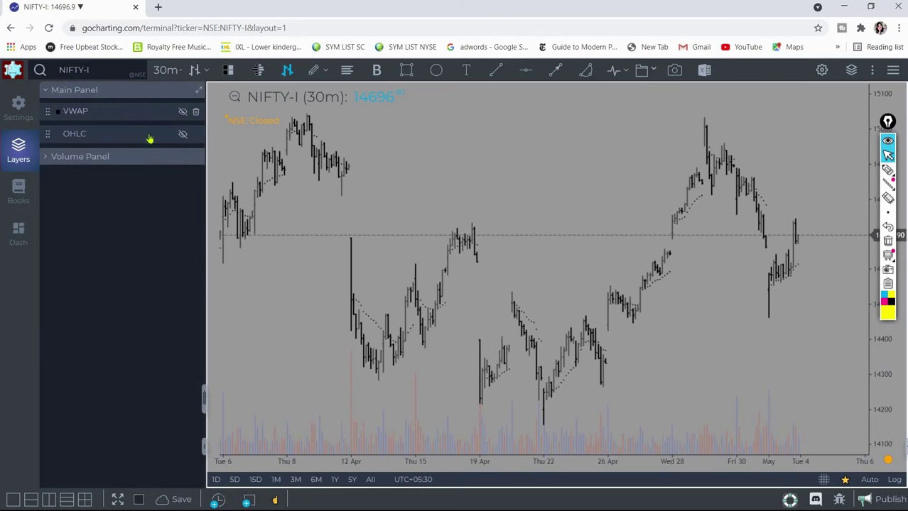
left_click(113, 111)
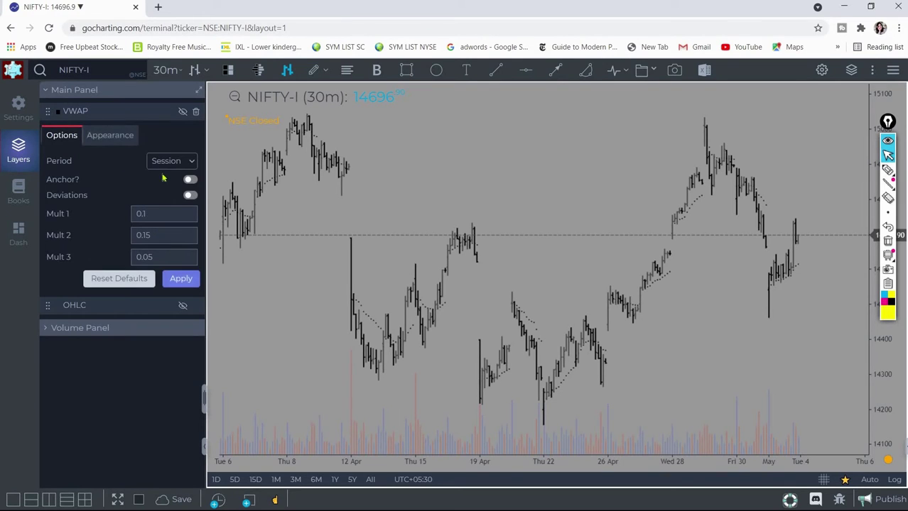
left_click(107, 138)
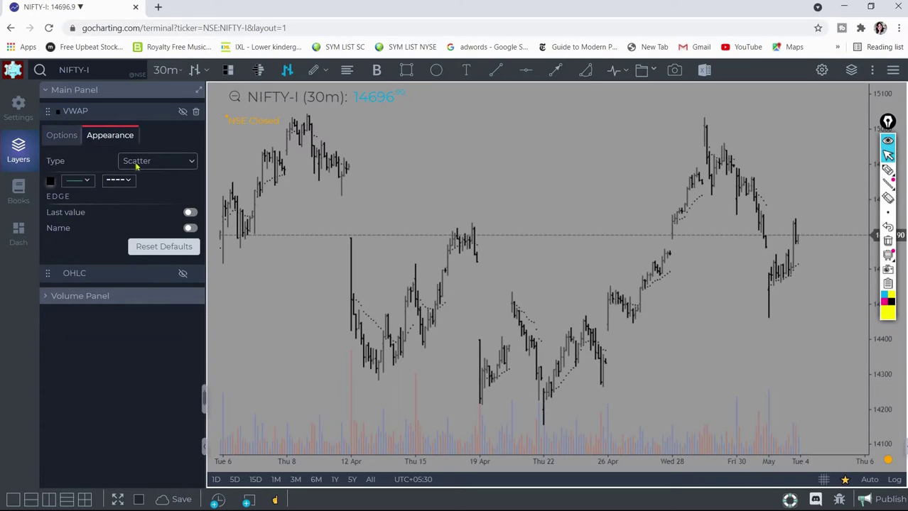
left_click(205, 446)
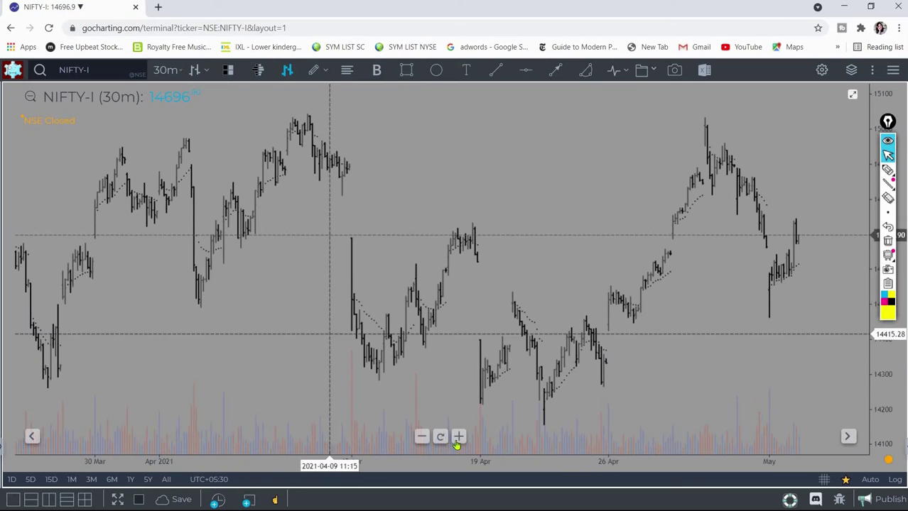
Set the NIFTY-I chart interval to 5 minutes.
left_click(459, 436)
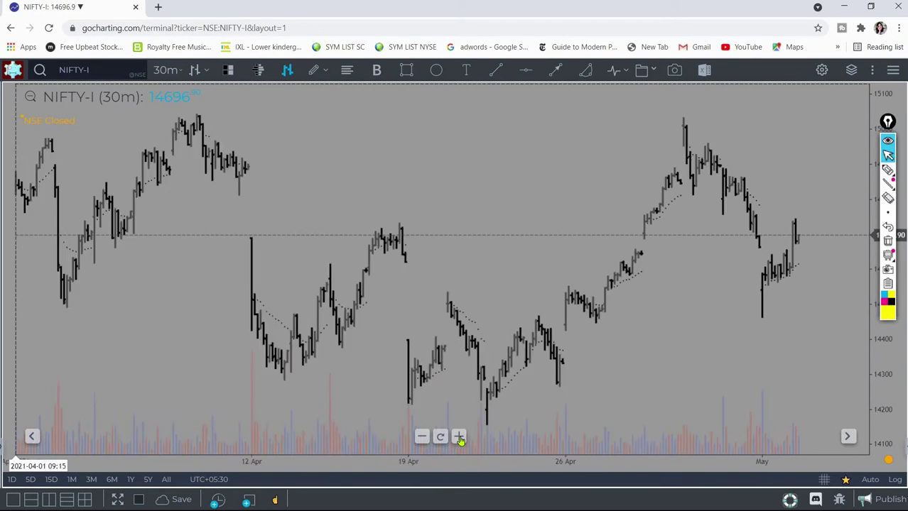
left_click(459, 437)
left_click(458, 437)
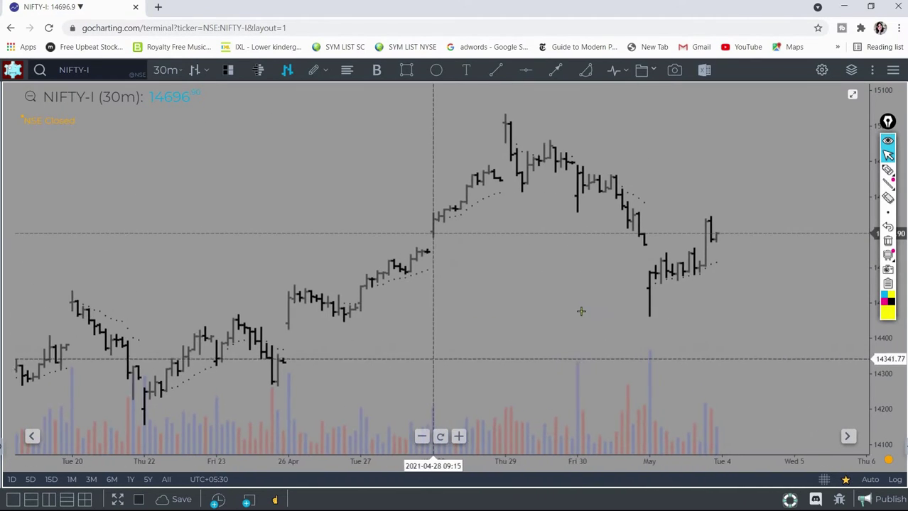
left_click(170, 68)
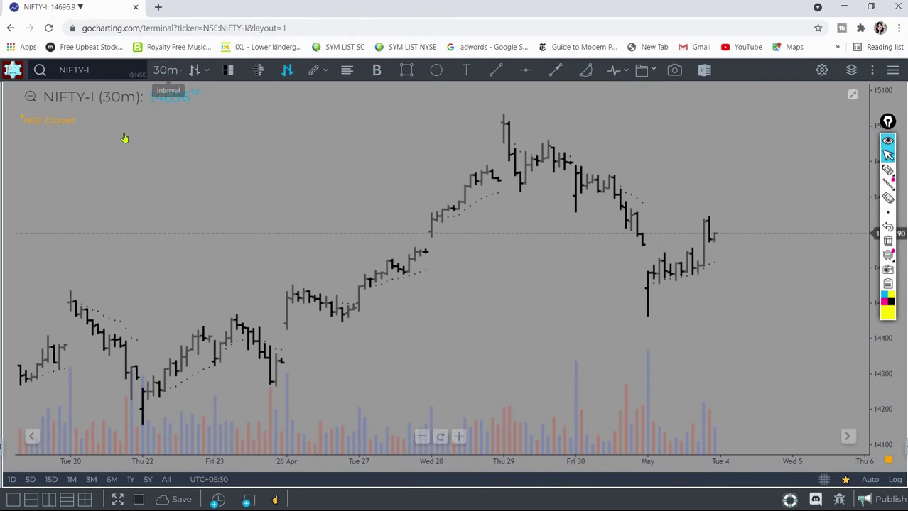
left_click(110, 149)
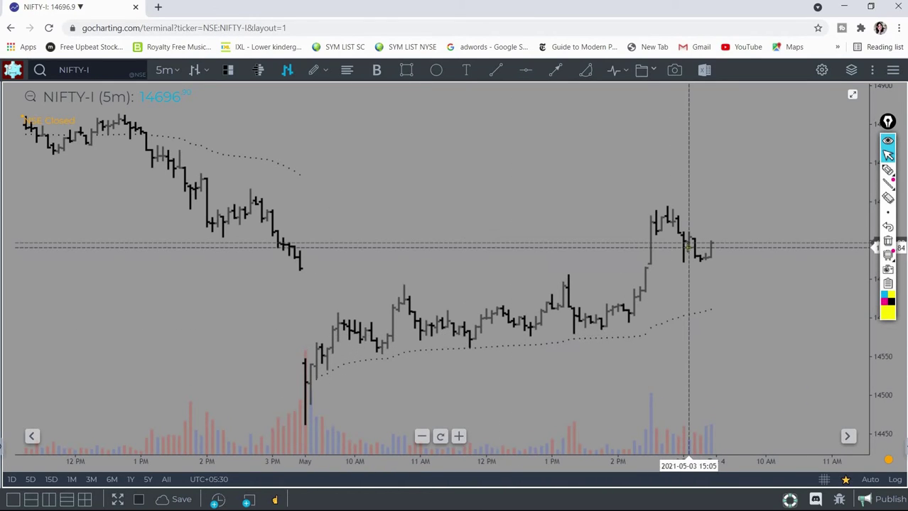
Examine how price moves relative to the VWAP line across the late April and early May sessions.
left_click_drag(685, 247, 551, 264)
left_click_drag(430, 290, 760, 270)
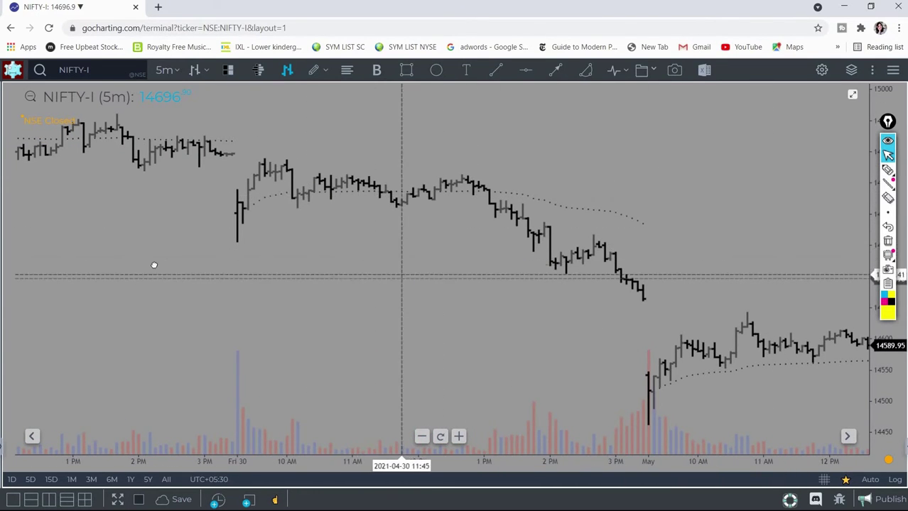
left_click_drag(397, 271, 290, 268)
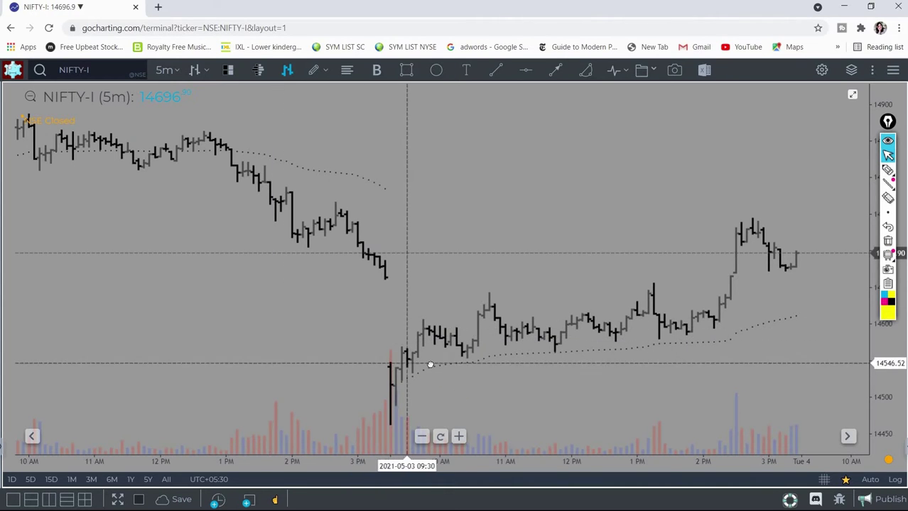
left_click_drag(462, 362, 421, 362)
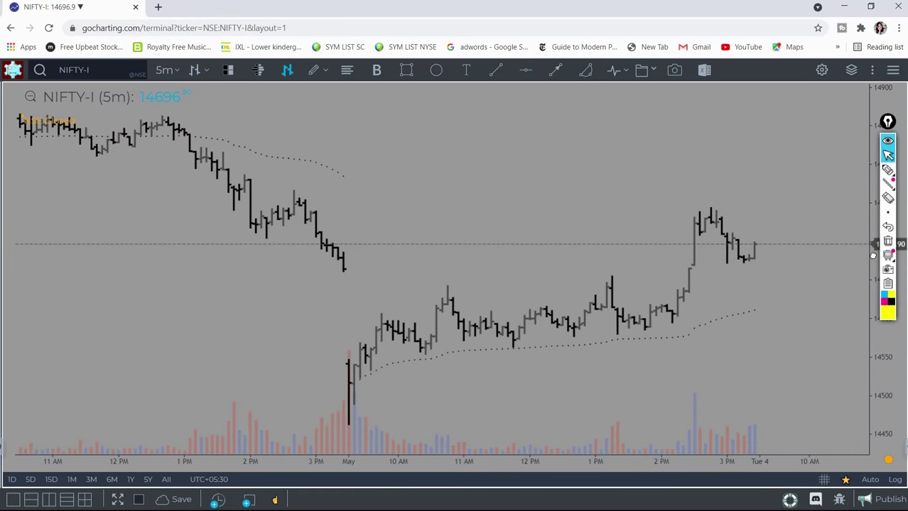
left_click_drag(449, 440, 415, 320)
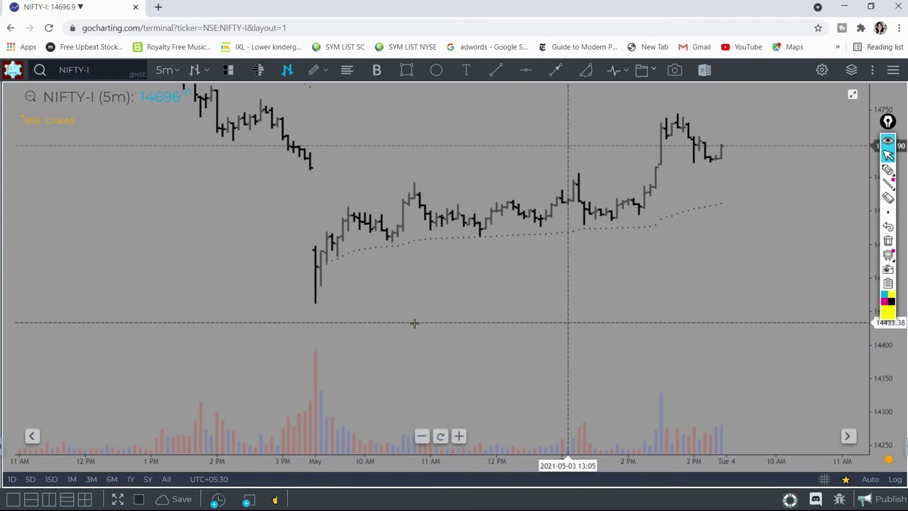
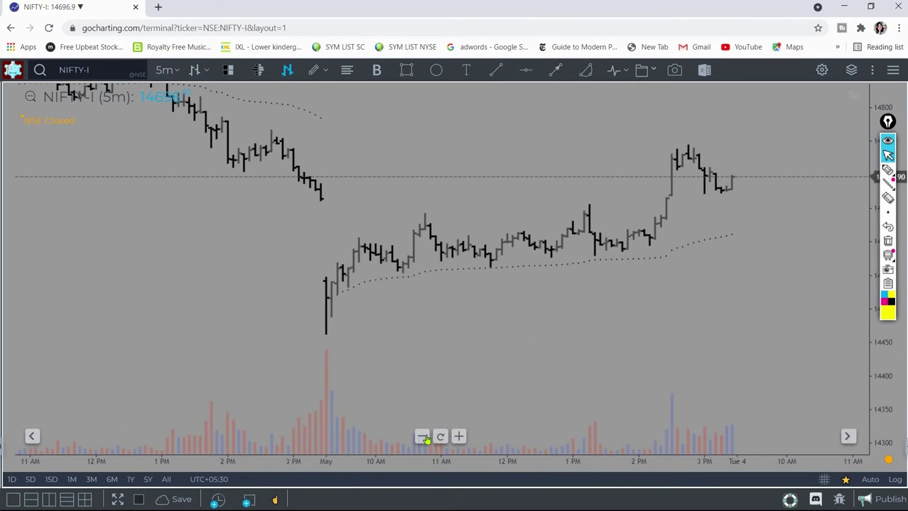
scroll(372, 314, "down", 3)
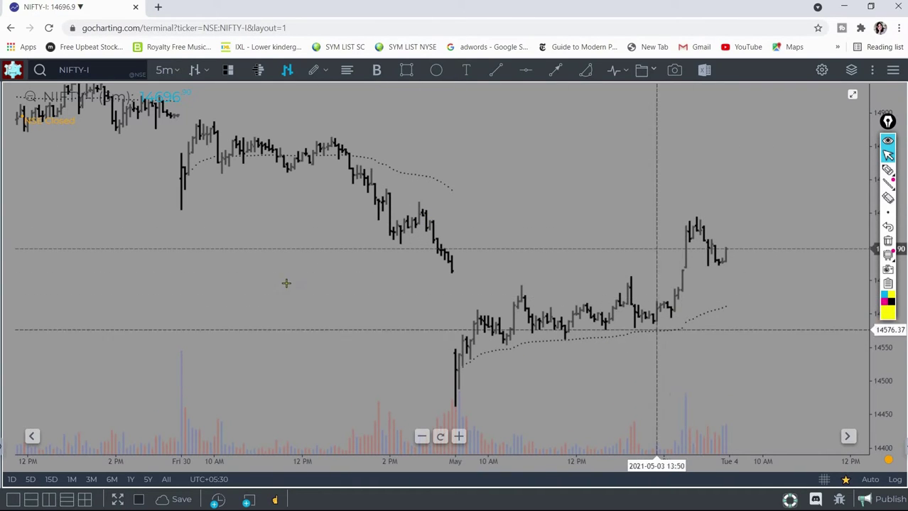
left_click_drag(188, 312, 585, 242)
scroll(401, 314, "left", 5)
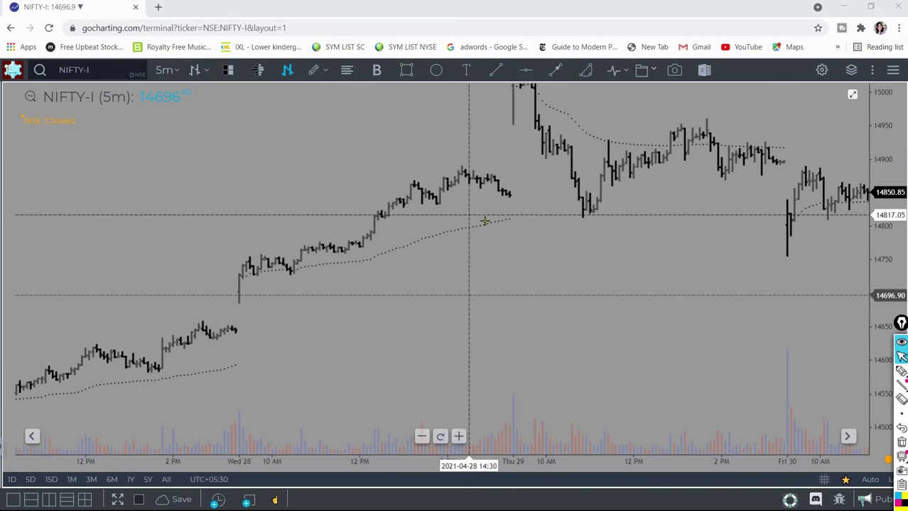
Hide the OHLC price bars to view the VWAP line alone, and show the bars again.
left_click(204, 74)
left_click(101, 190)
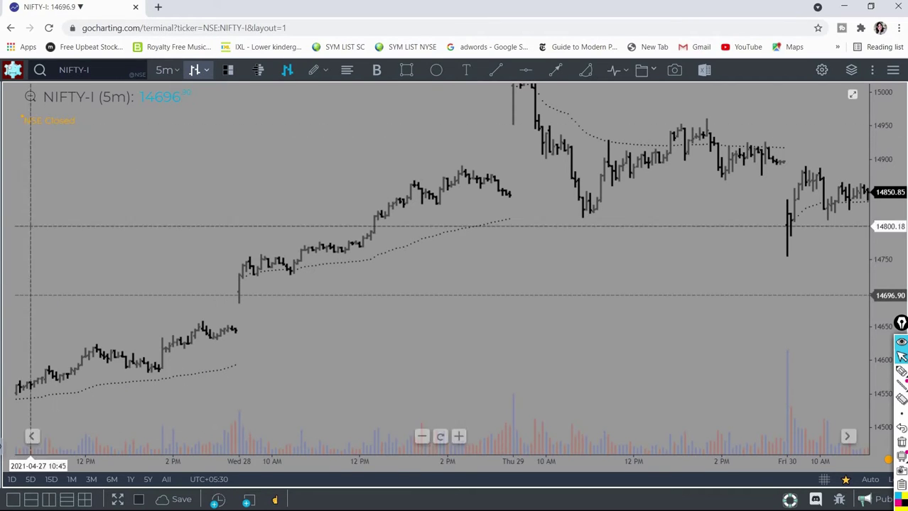
double_click(117, 201)
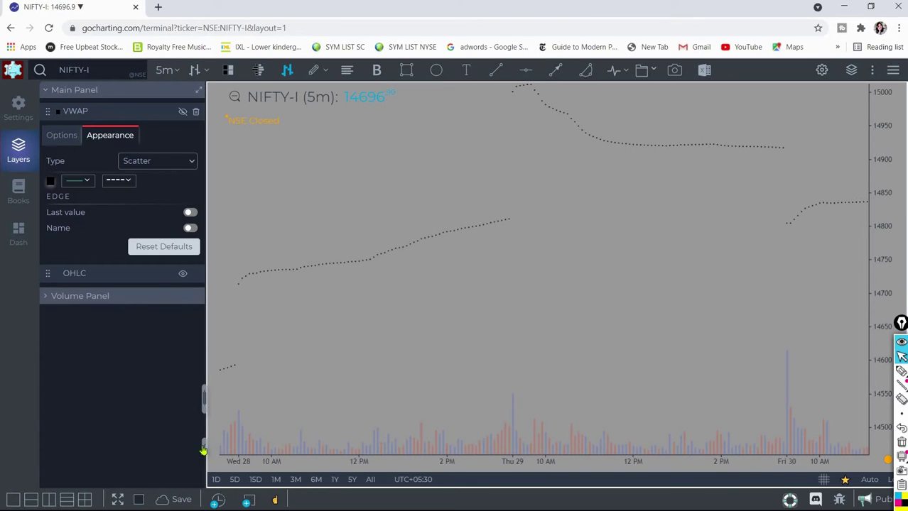
left_click(377, 263)
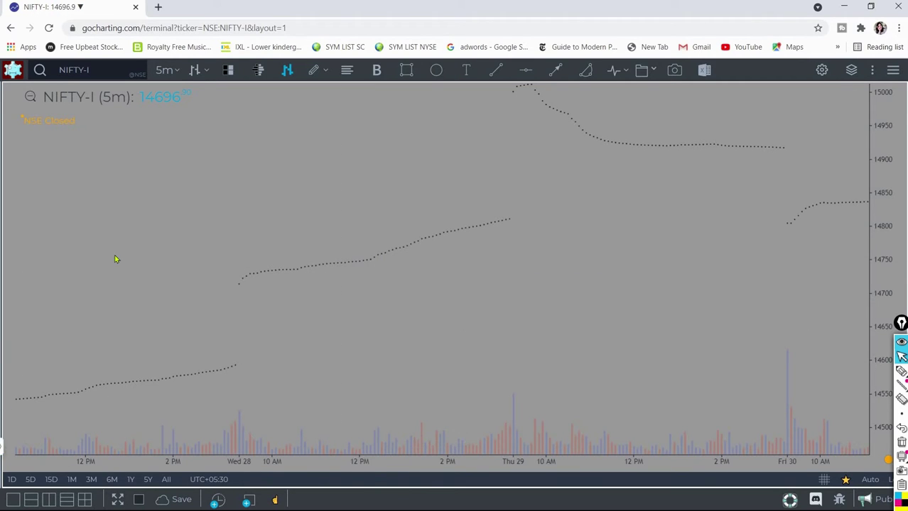
left_click(182, 274)
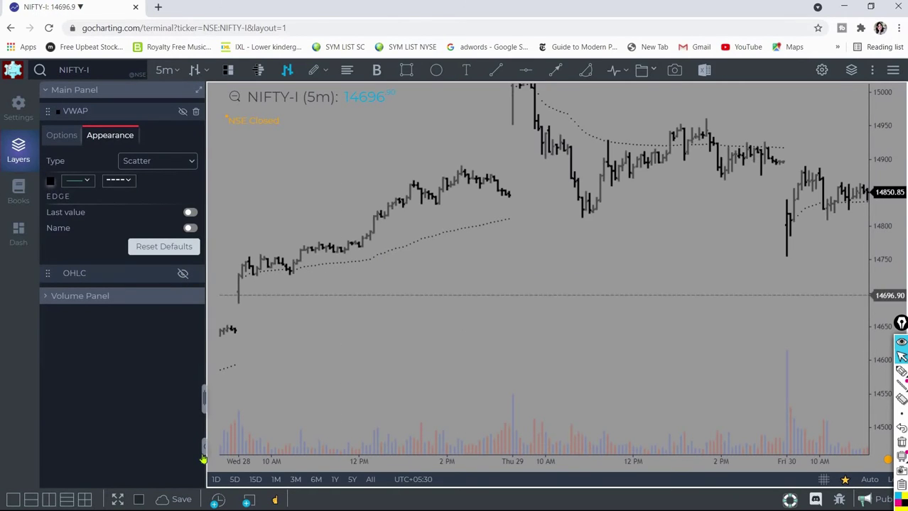
left_click(307, 314)
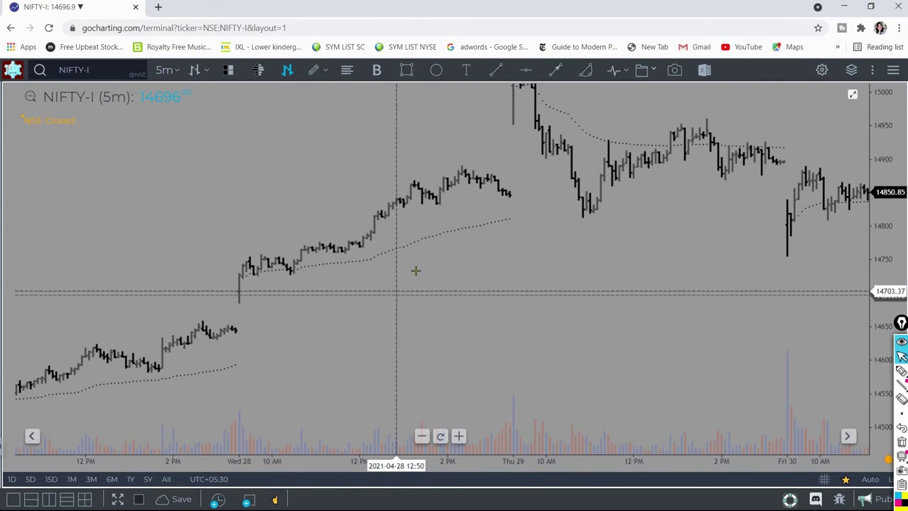
Place a horizontal line at the 28 April session's closing VWAP level, at about 14812.
left_click_drag(331, 333, 264, 341)
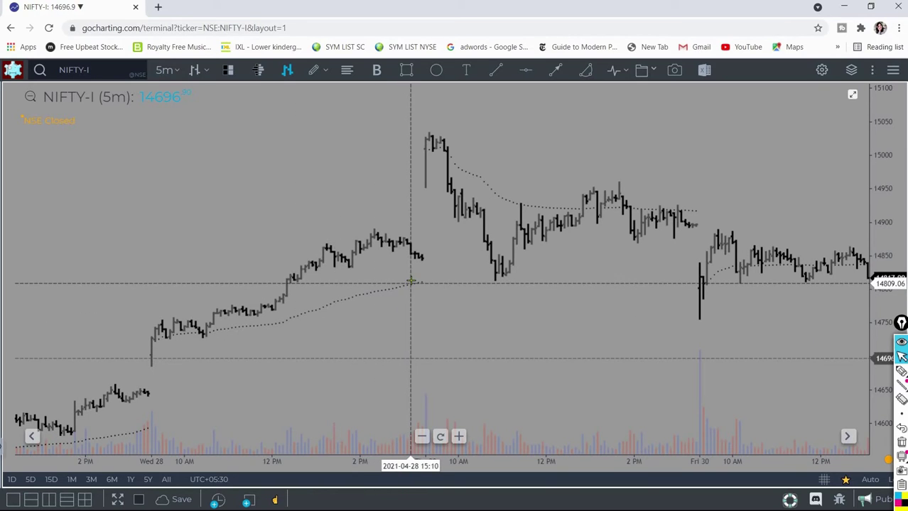
left_click(526, 70)
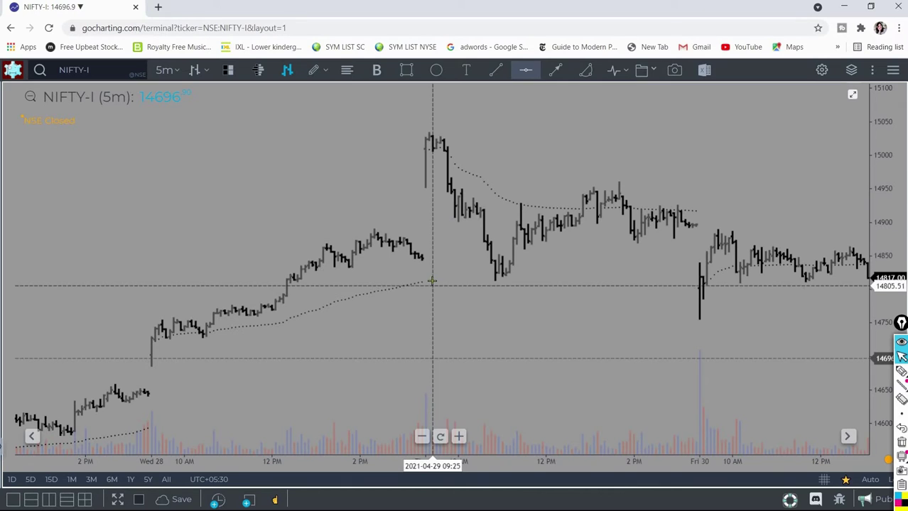
left_click(433, 282)
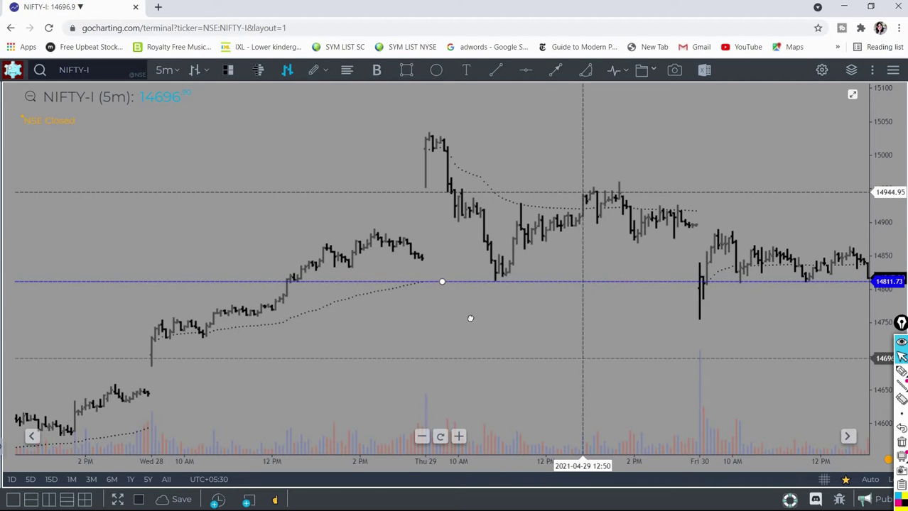
Dismiss the antivirus update notification and delete the horizontal line at the 28 April session's closing VWAP level.
scroll(533, 243, "right", 5)
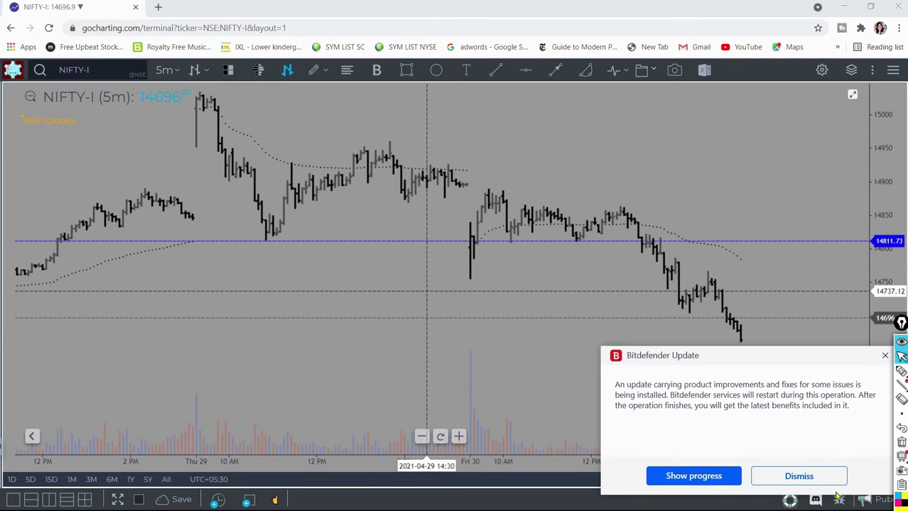
left_click(799, 476)
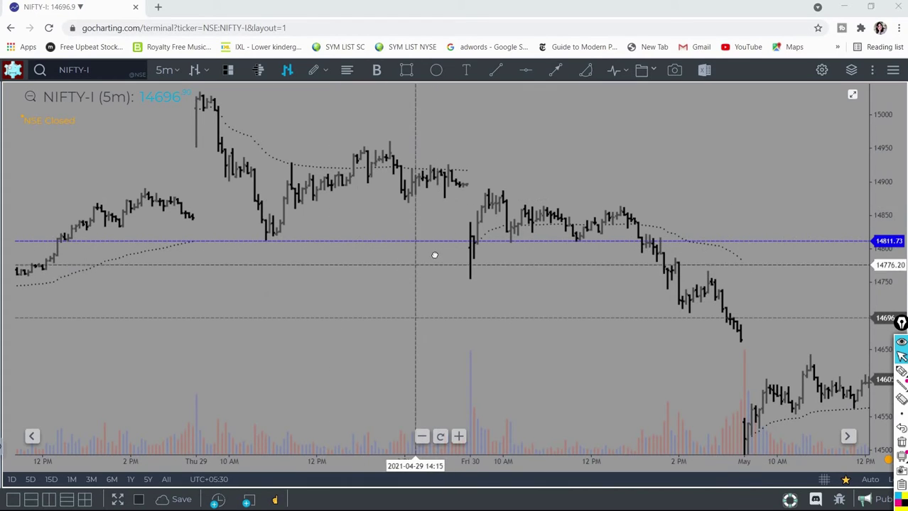
left_click_drag(340, 266, 464, 278)
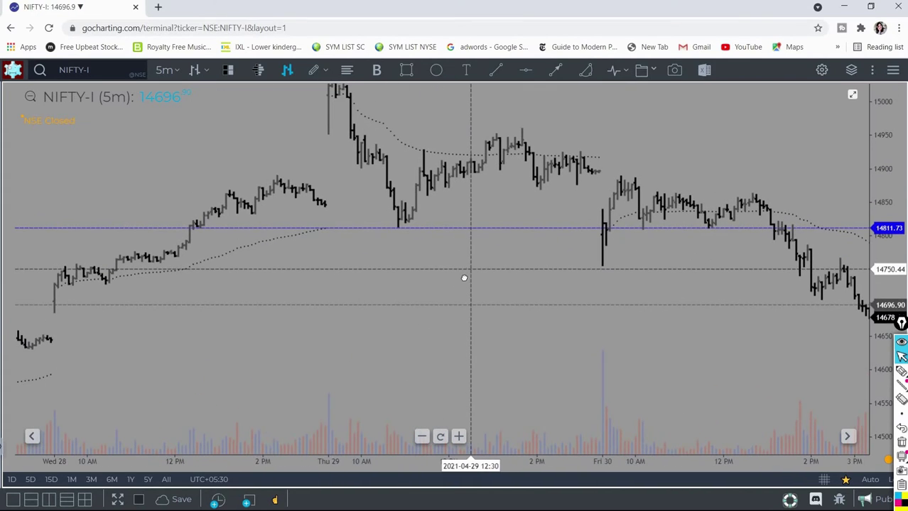
left_click(460, 236)
key("Delete")
left_click_drag(439, 297, 438, 299)
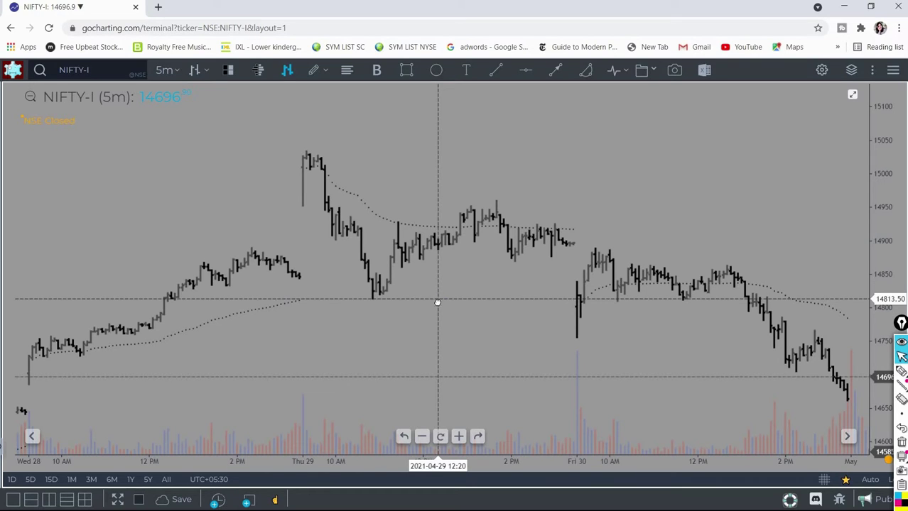
Examine how price reacts to the VWAP line across the 29 April to 3 May sessions, dismissing the antivirus notifications.
left_click_drag(436, 302, 410, 222)
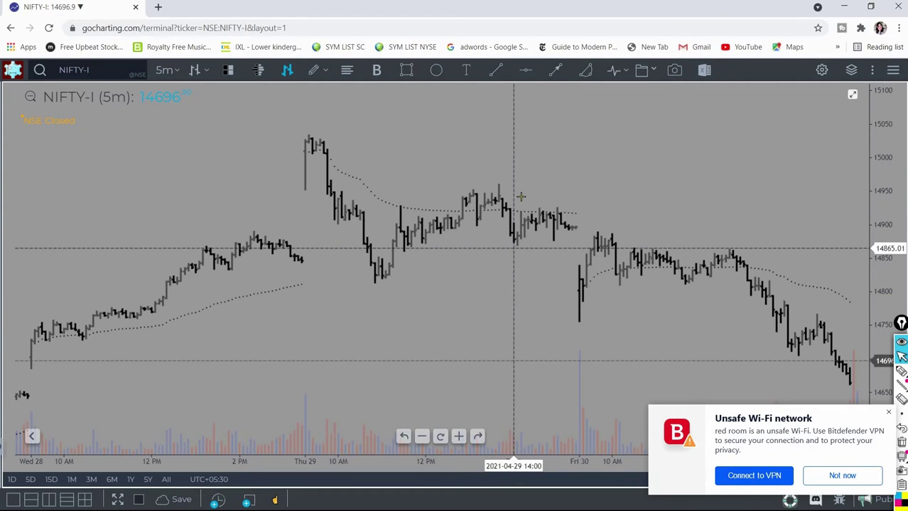
left_click_drag(502, 247, 439, 250)
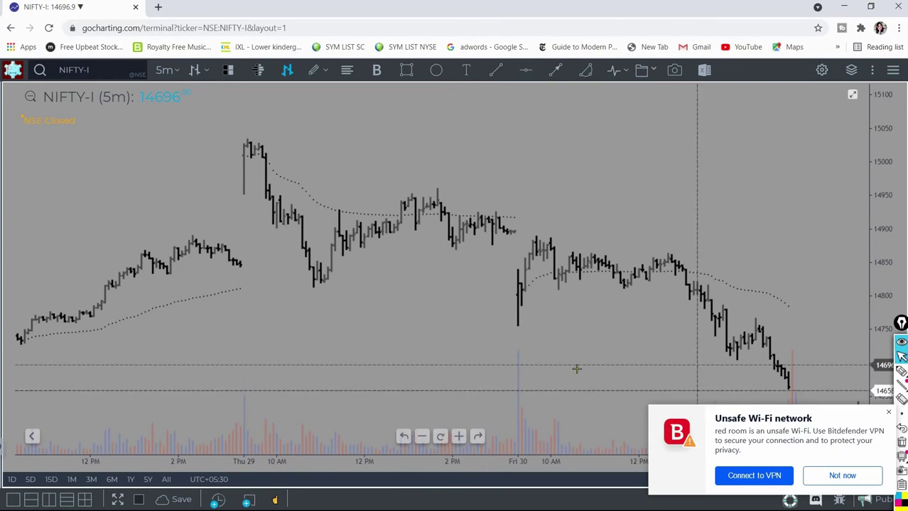
left_click(836, 477)
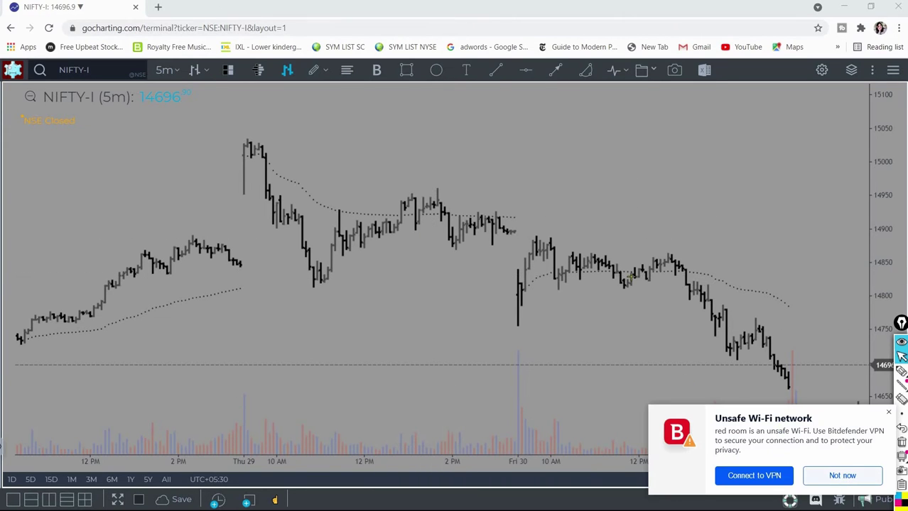
left_click(837, 476)
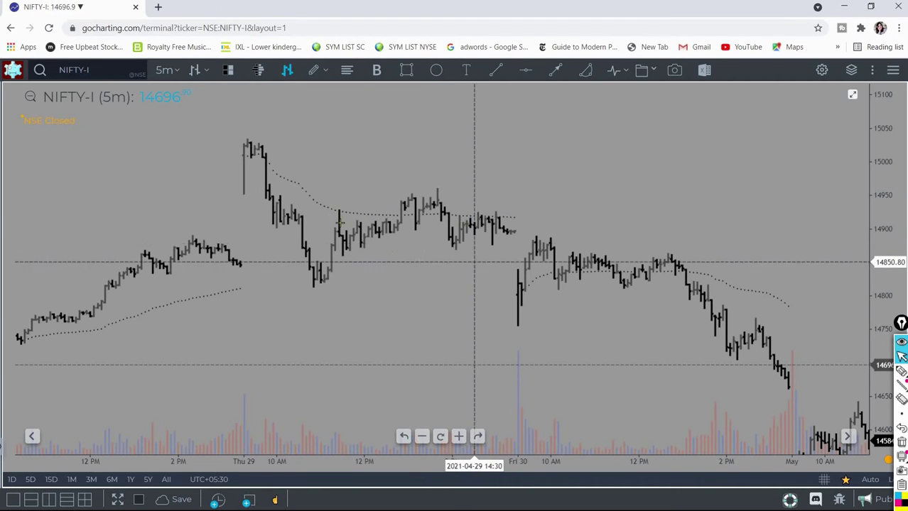
left_click_drag(479, 260, 335, 213)
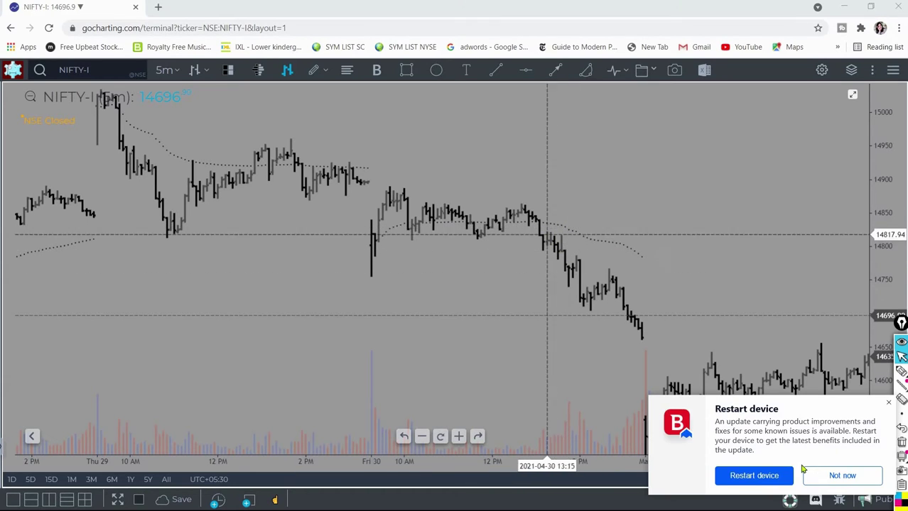
left_click(817, 476)
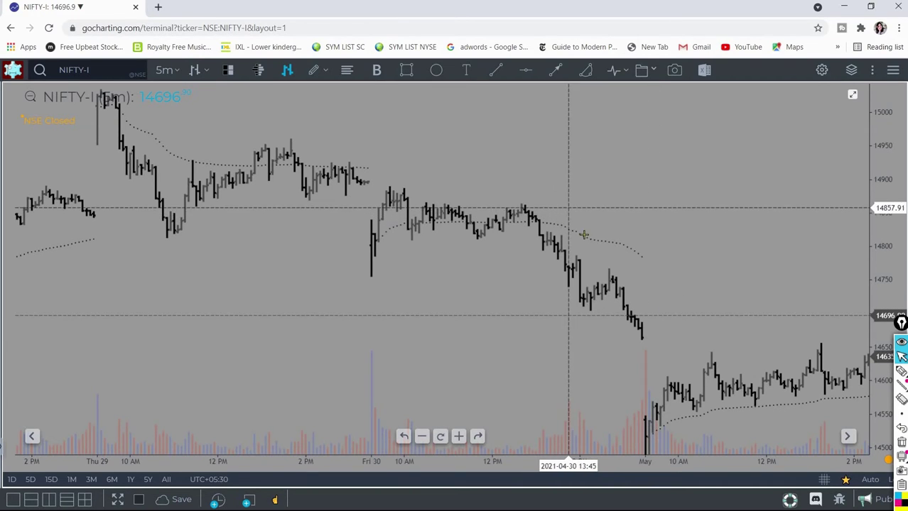
left_click_drag(487, 250, 330, 123)
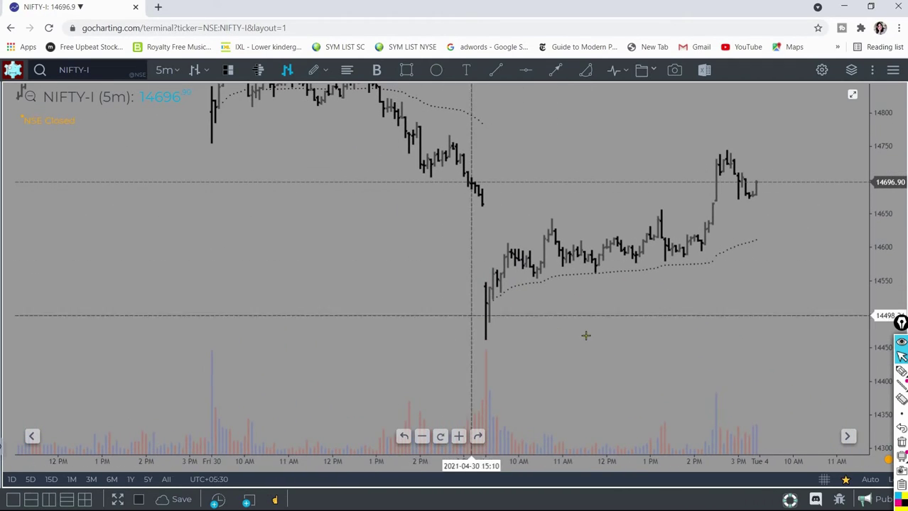
left_click_drag(583, 332, 579, 278)
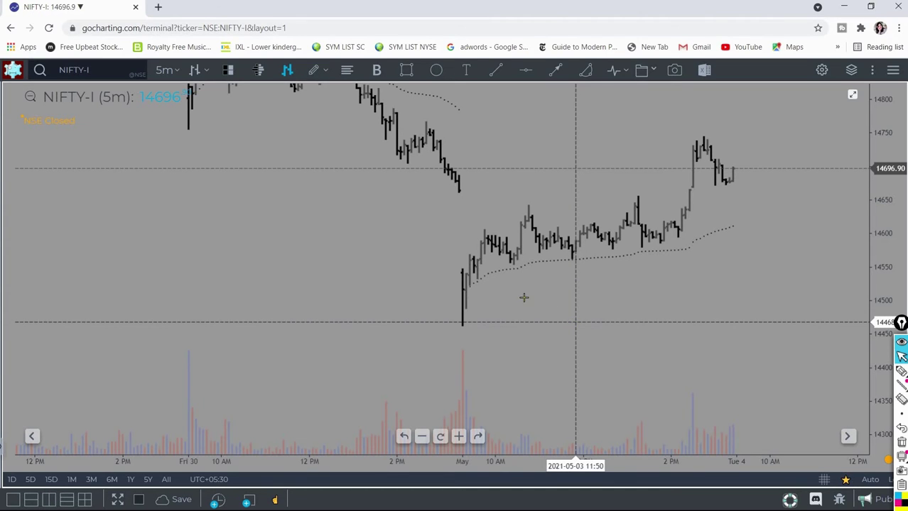
Mark the 30 April morning low and high with horizontal lines at about 14807 and 14891.
left_click_drag(364, 248, 532, 155)
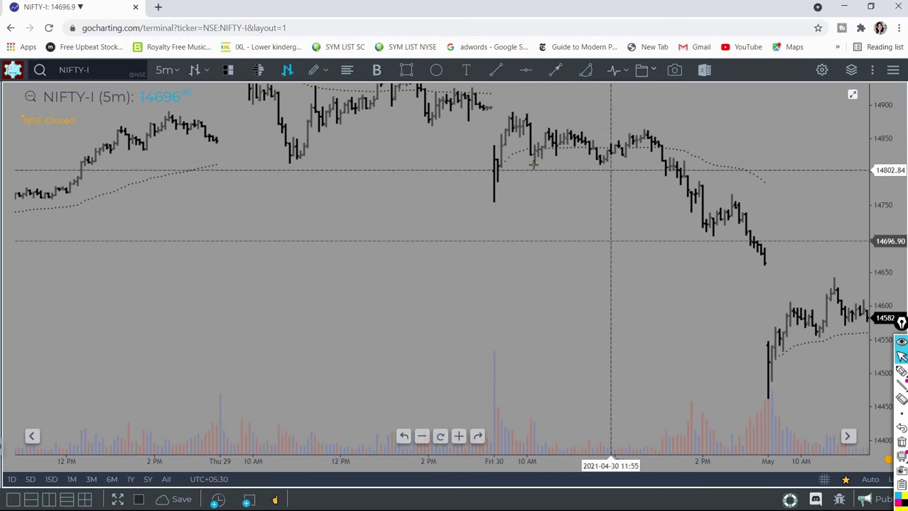
left_click_drag(533, 164, 535, 74)
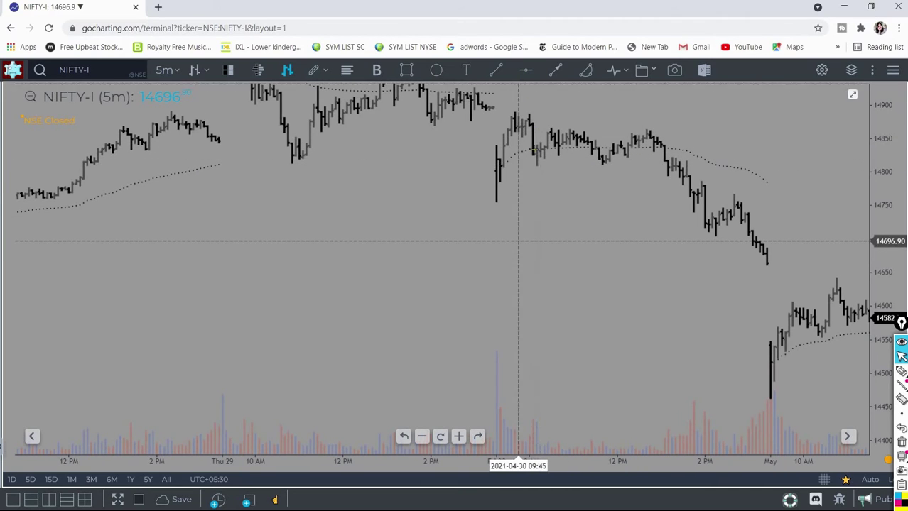
left_click(525, 69)
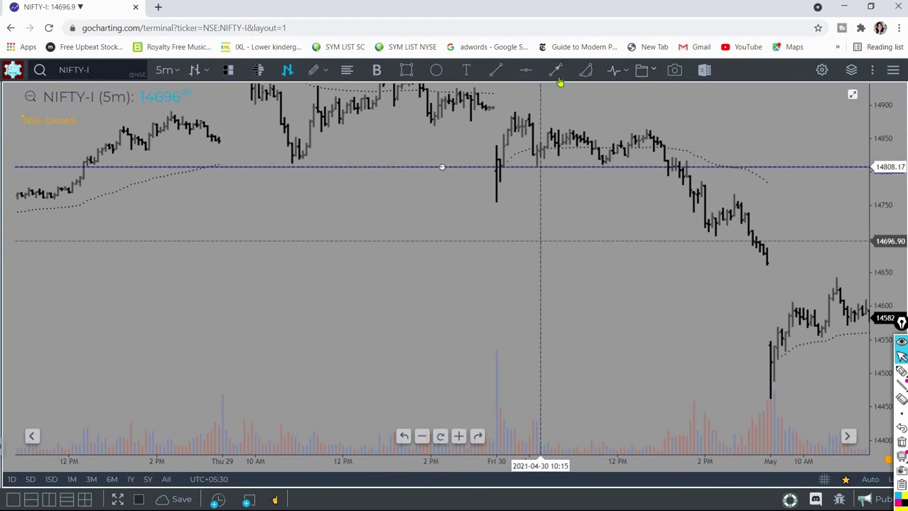
left_click(526, 69)
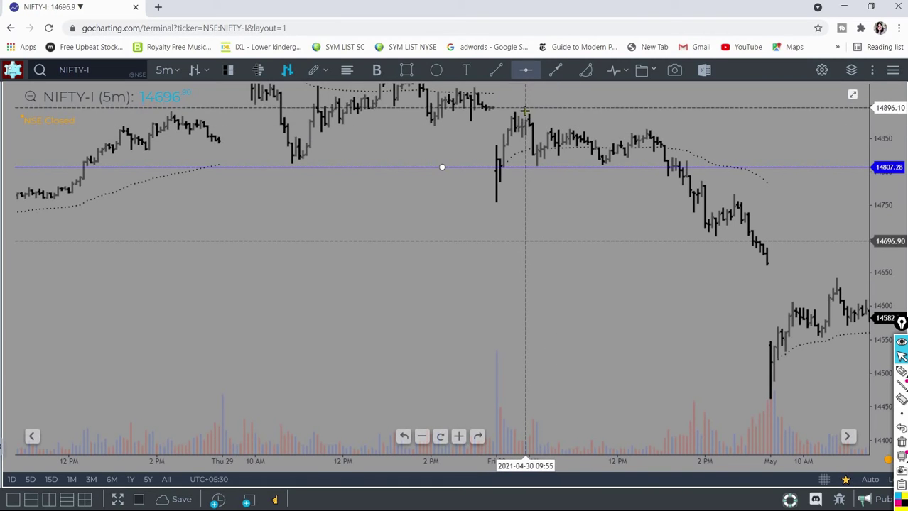
left_click(527, 222)
scroll(481, 180, "right", 3)
left_click_drag(521, 189, 586, 187)
Remove both horizontal lines marking the 30 April morning low and high.
key("ctrl+z")
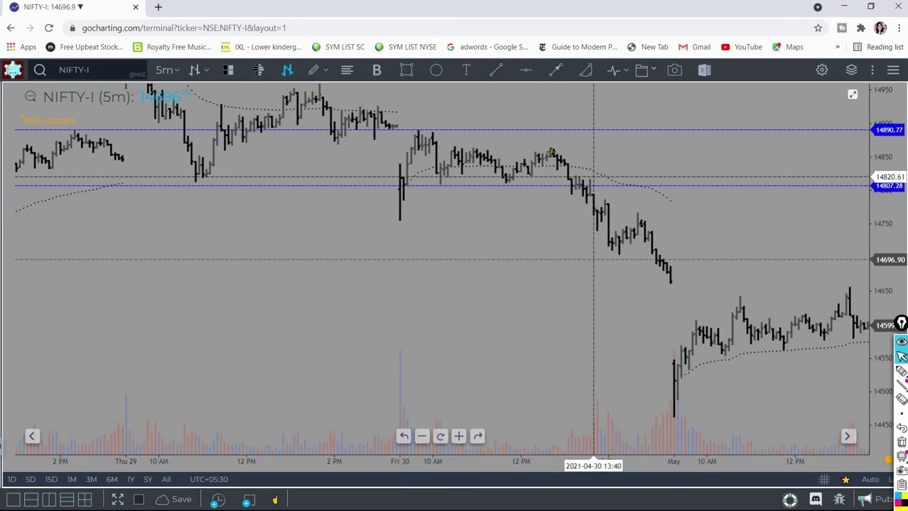
left_click_drag(544, 130, 490, 204)
key("Delete")
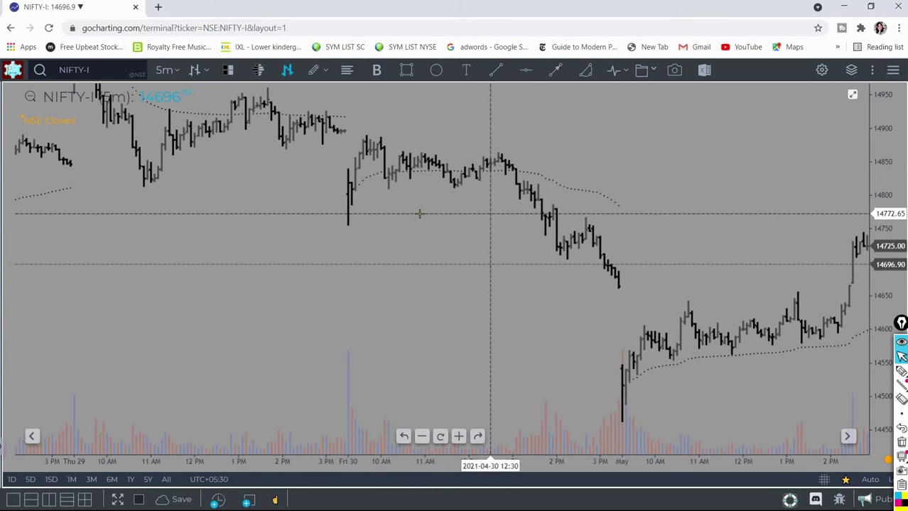
Mark the closing VWAP of the 30 April and 3 May sessions with horizontal lines at about 14782 and 14613.
left_click_drag(490, 213, 420, 214)
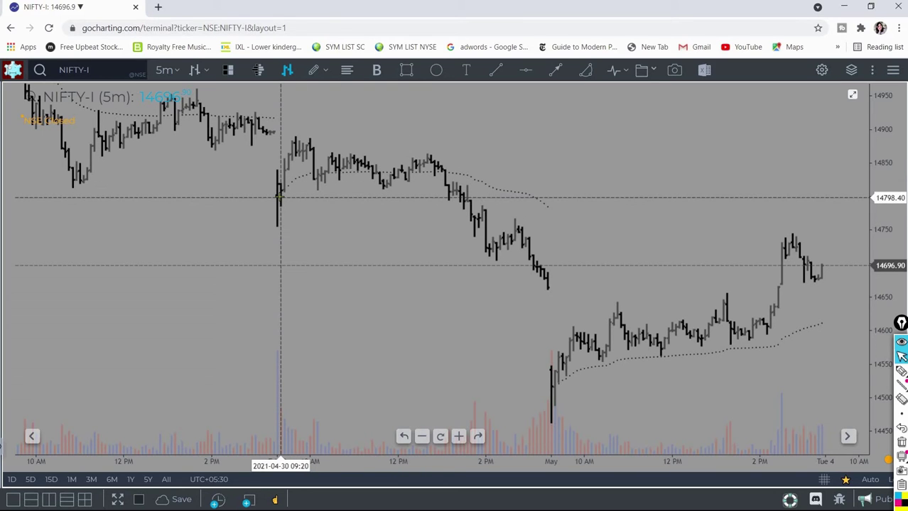
left_click_drag(580, 385, 547, 314)
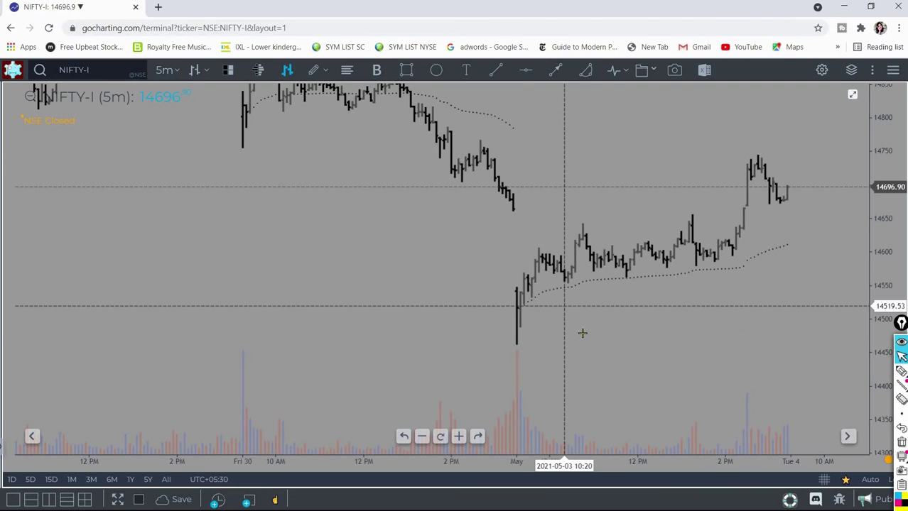
left_click_drag(582, 333, 600, 362)
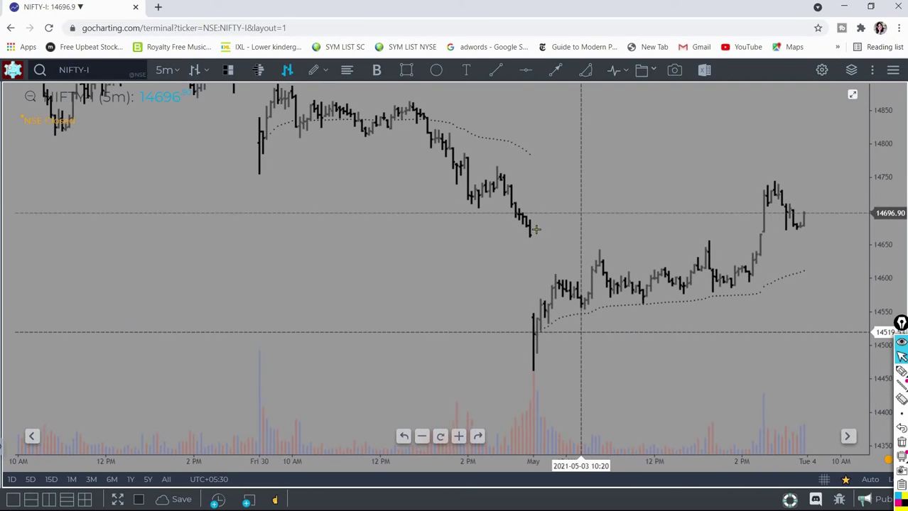
left_click(523, 70)
left_click(523, 157)
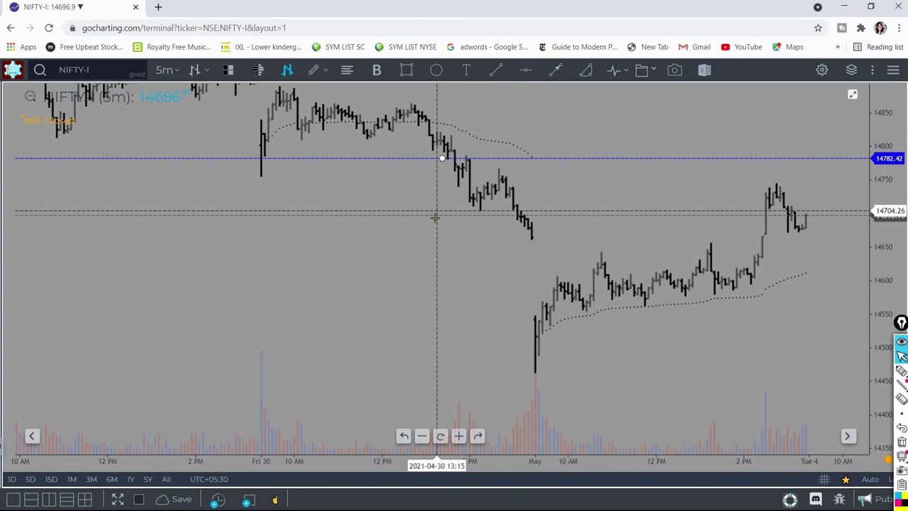
left_click(525, 70)
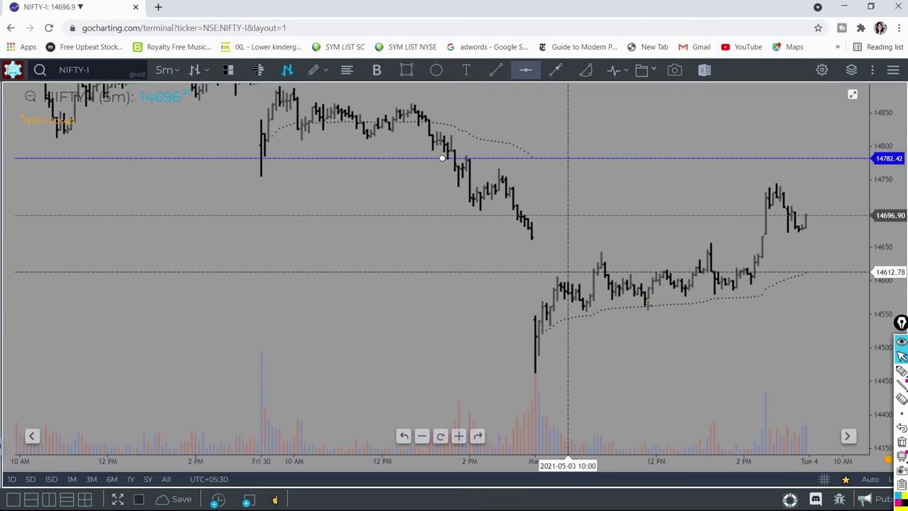
left_click(567, 272)
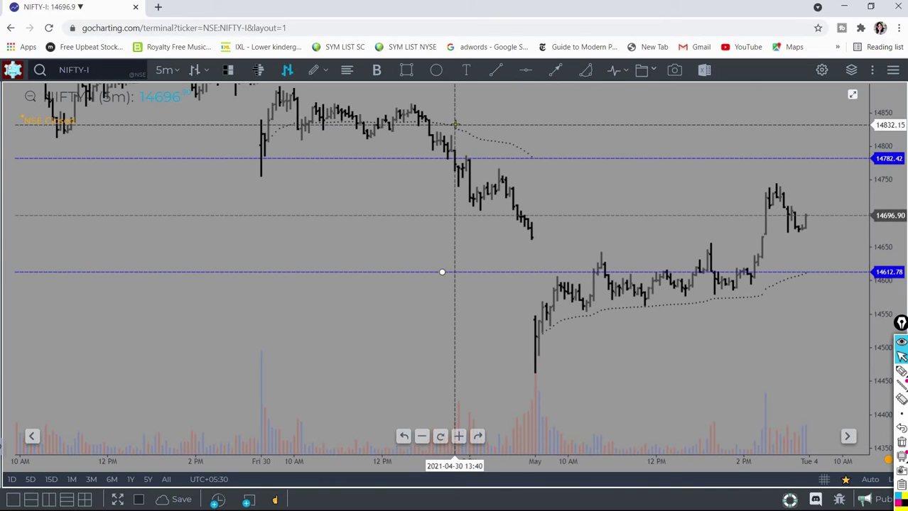
Delete the two horizontal lines at the 30 April and 3 May closing VWAP levels.
mouse_move(451, 148)
left_mouse_down()
mouse_move(451, 166)
mouse_move(456, 157)
left_mouse_up()
key("Delete")
left_click_drag(395, 289, 409, 299)
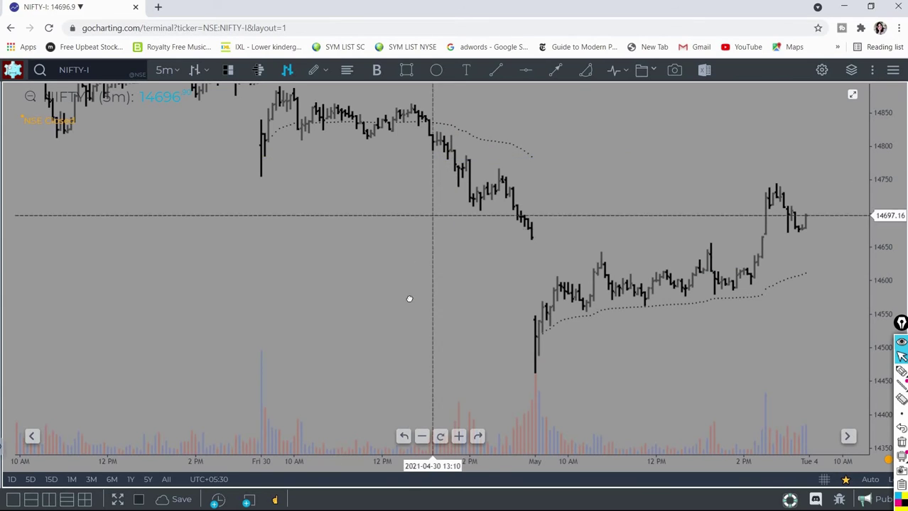
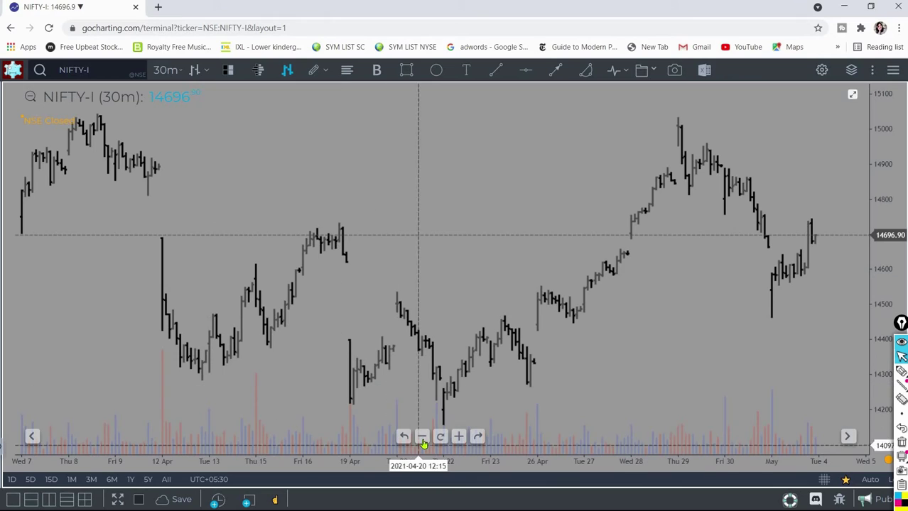
Examine the NIFTY-I price swings from January to May 2021 on the 30-minute chart, compressing the time and price scales.
left_click(422, 437)
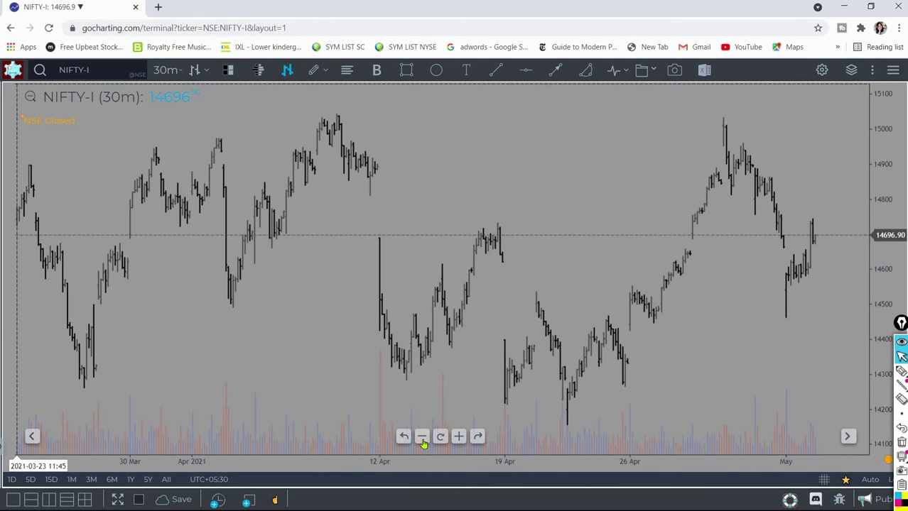
left_click(422, 436)
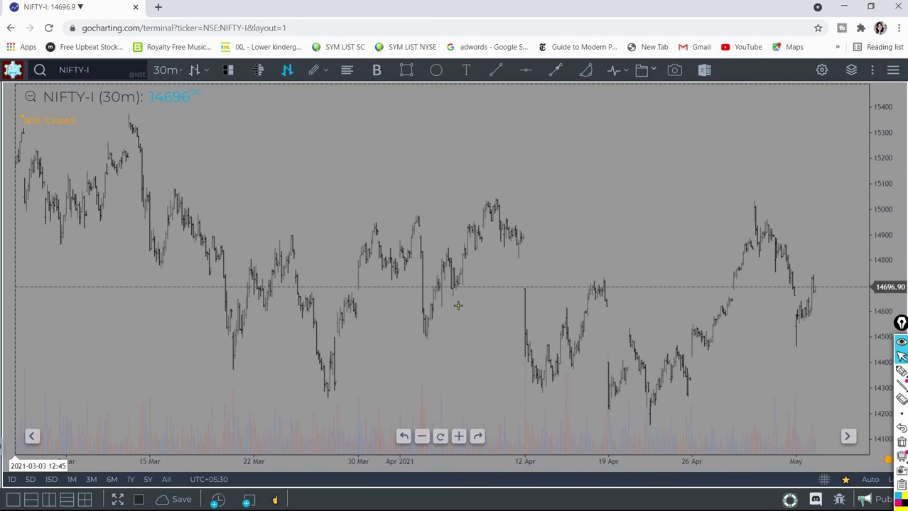
double_click(883, 162)
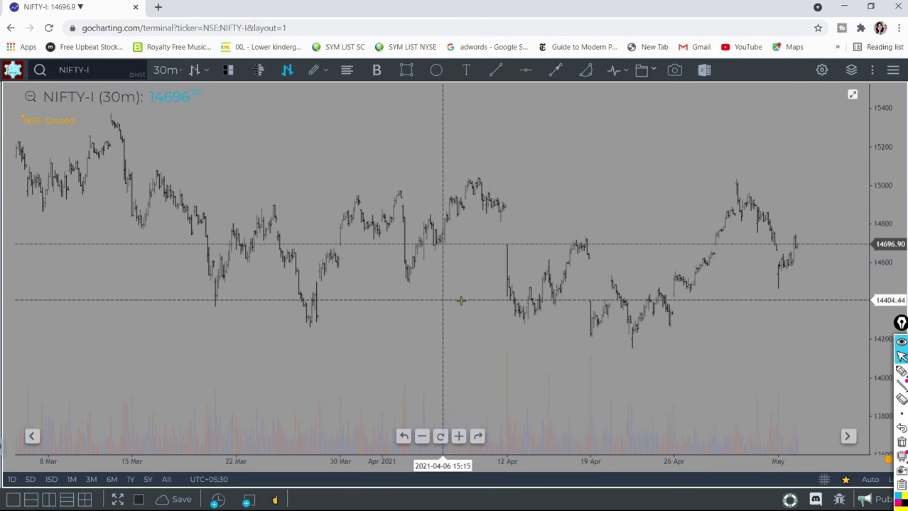
scroll(463, 300, "left", 2)
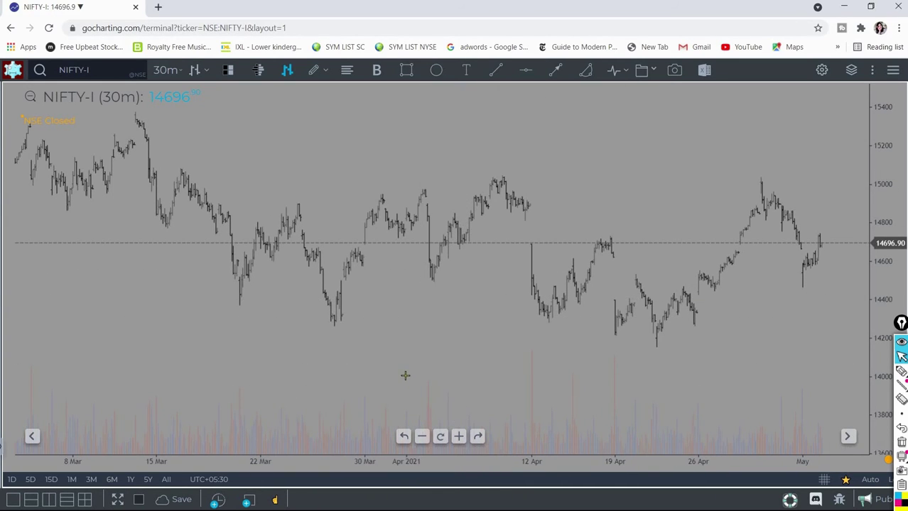
scroll(397, 369, "down", 2)
scroll(306, 345, "right", 3)
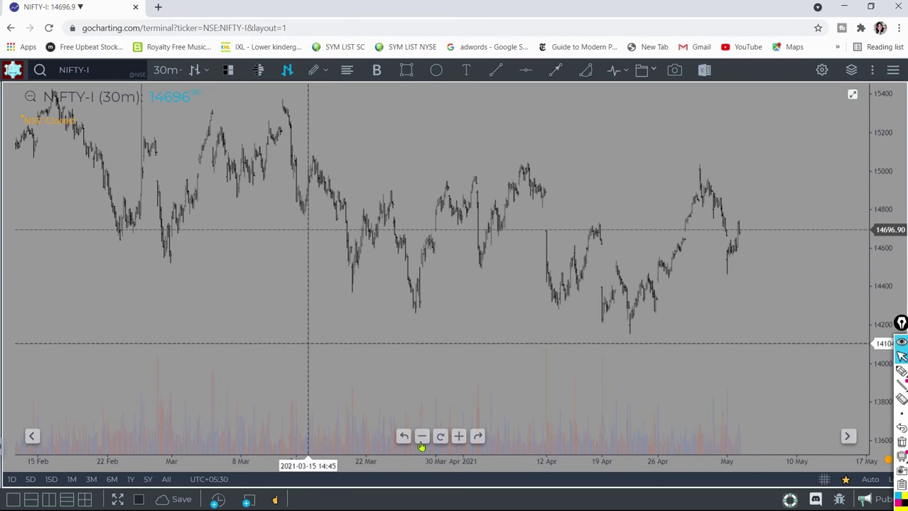
scroll(334, 317, "down", 2)
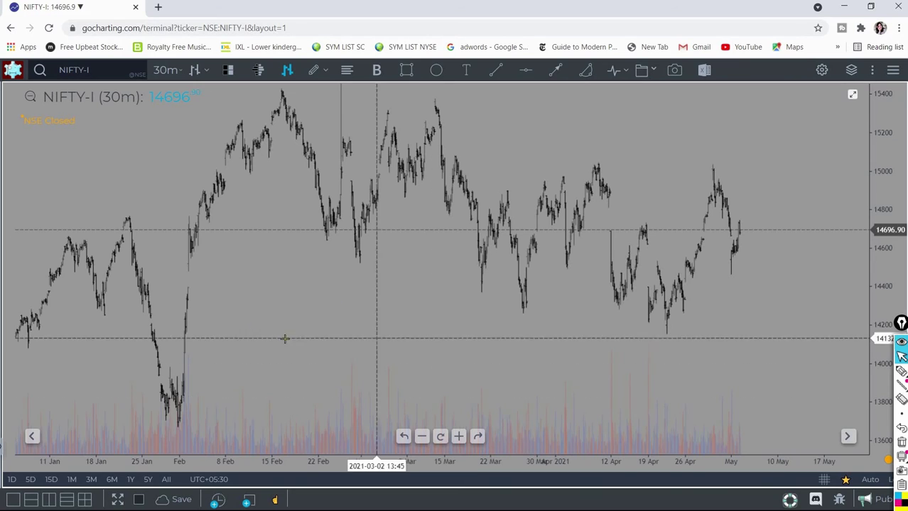
Draw a rectangle marking the price zone of about 13720 to 13760 from mid-December 2020 to 4 February 2021.
left_click_drag(359, 329, 405, 346)
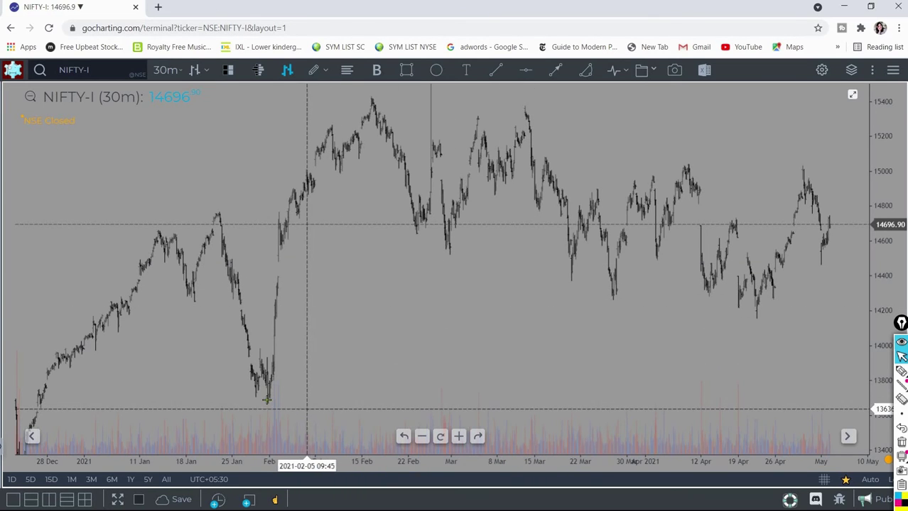
left_click_drag(369, 340, 350, 344)
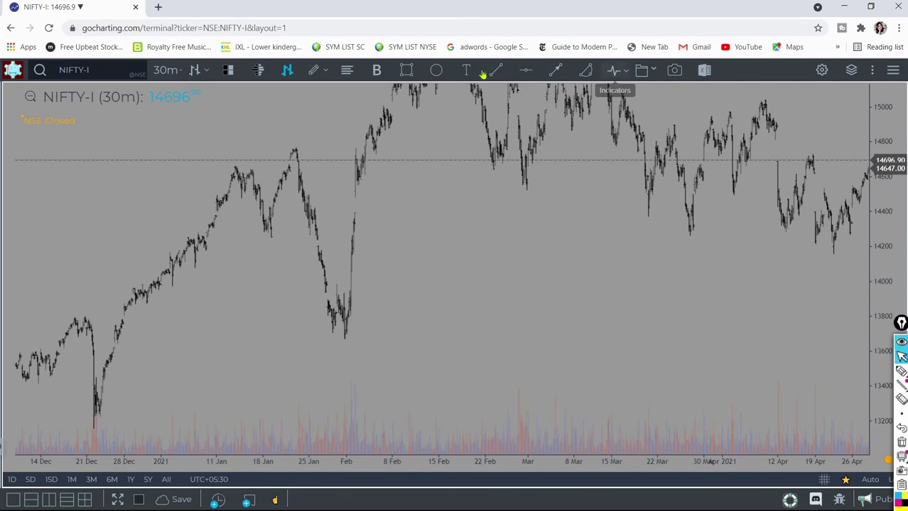
left_click(407, 70)
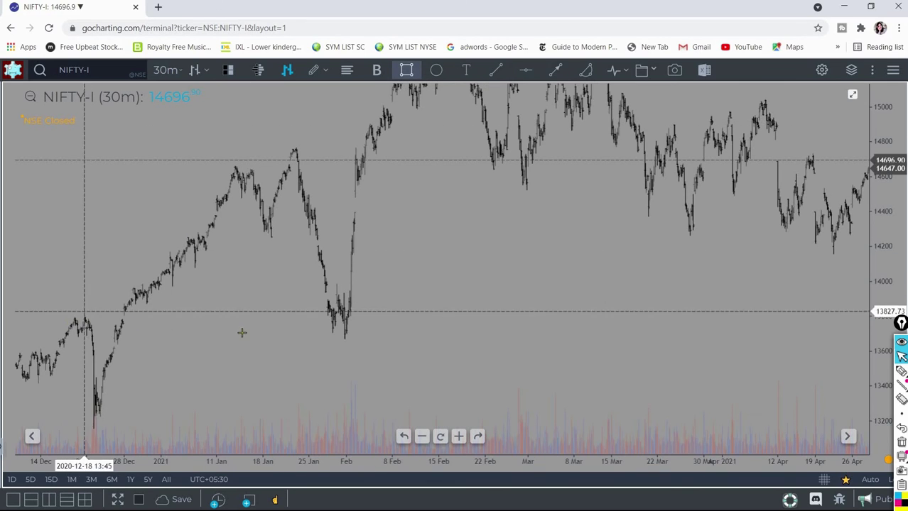
left_click(376, 328)
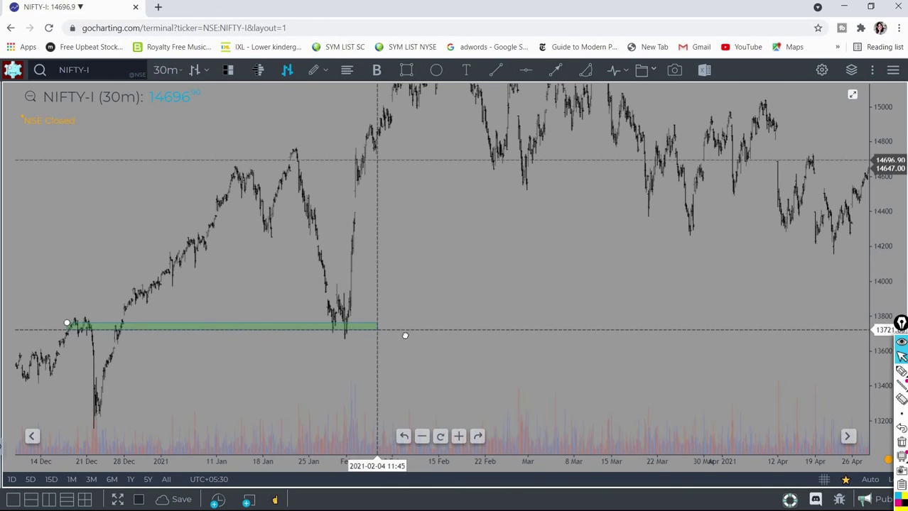
Add an anchored VWAP starting at the swing low at the beginning of February 2021.
left_click_drag(420, 292, 257, 254)
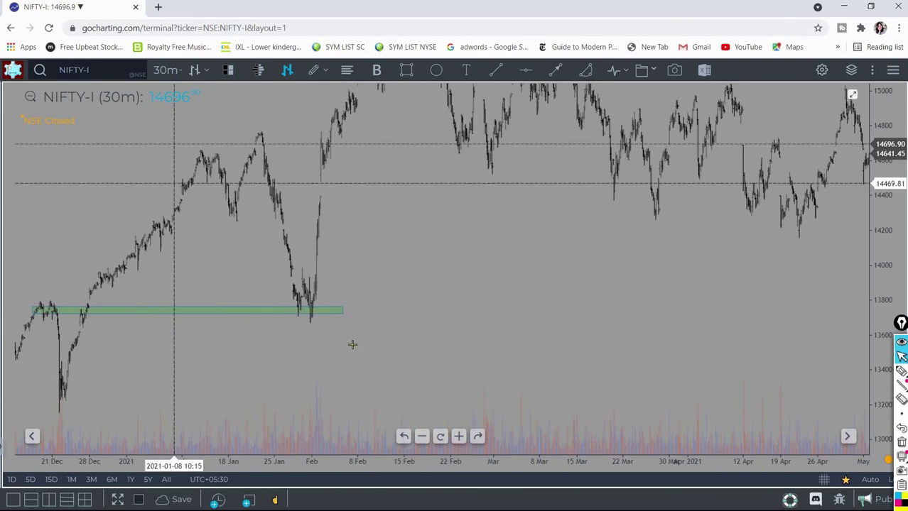
scroll(244, 370, "right", 5)
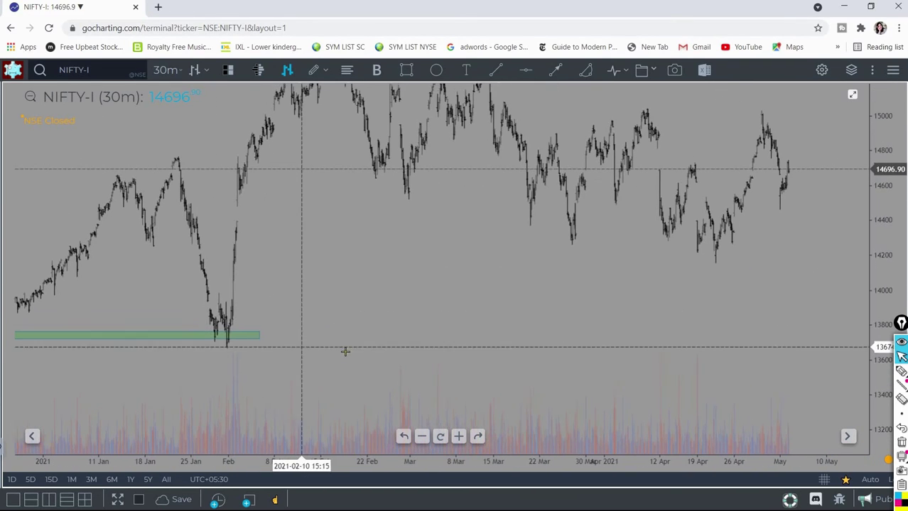
scroll(253, 397, "right", 1)
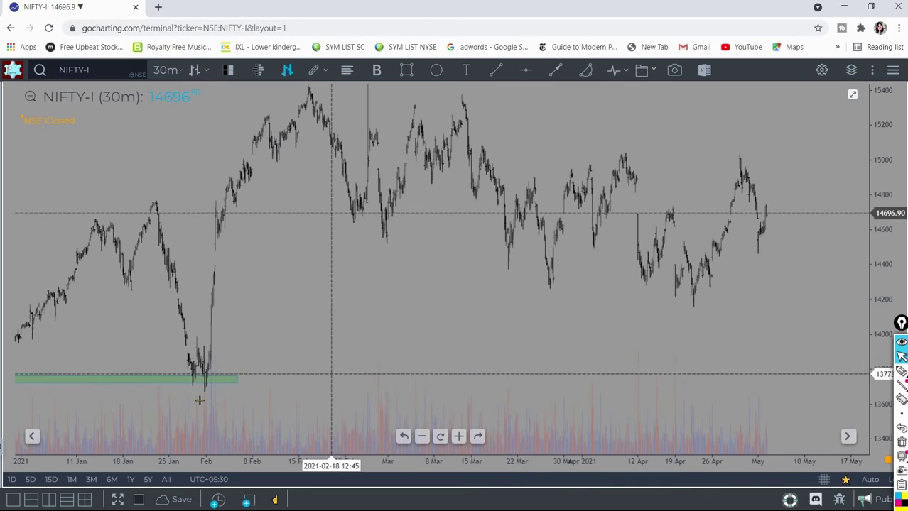
right_click(240, 346)
left_click(284, 306)
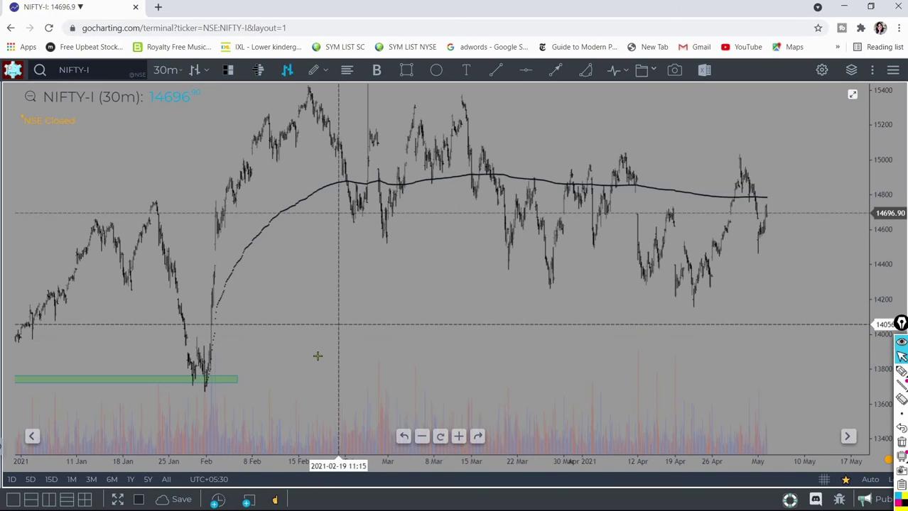
Add an anchored VWAP starting at the mid-February 2021 swing high.
left_click_drag(318, 356, 300, 386)
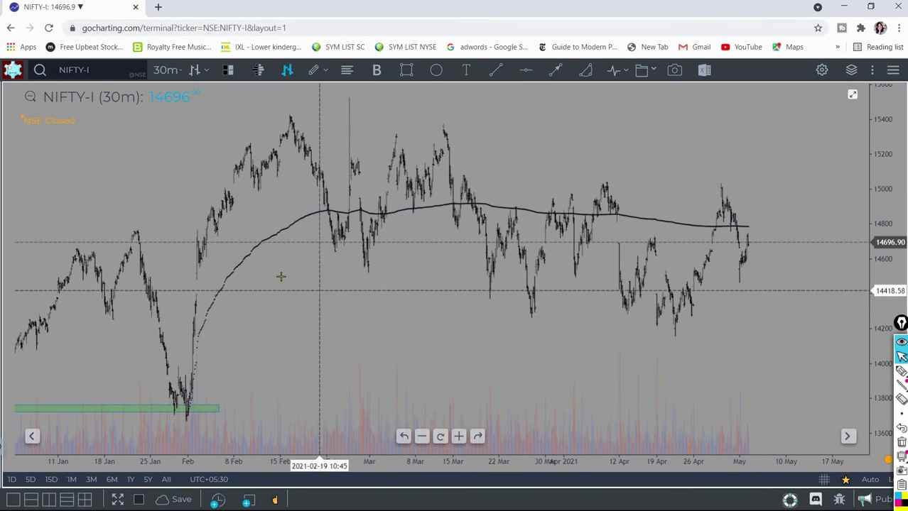
right_click(291, 196)
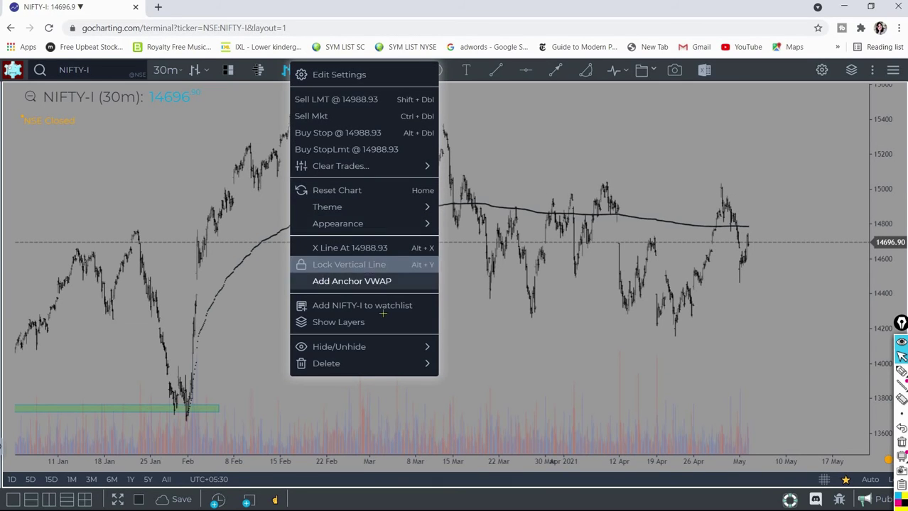
left_click(351, 282)
left_click_drag(474, 330, 431, 284)
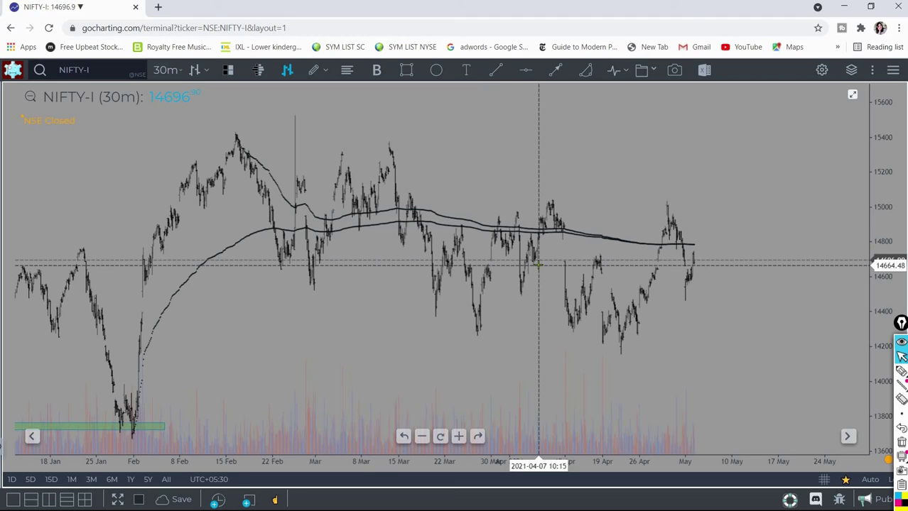
left_click(128, 428)
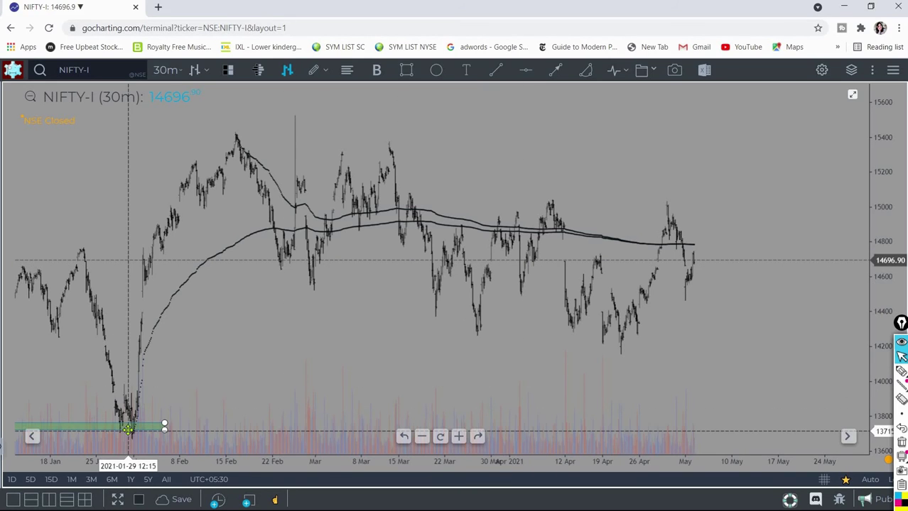
left_click(157, 399)
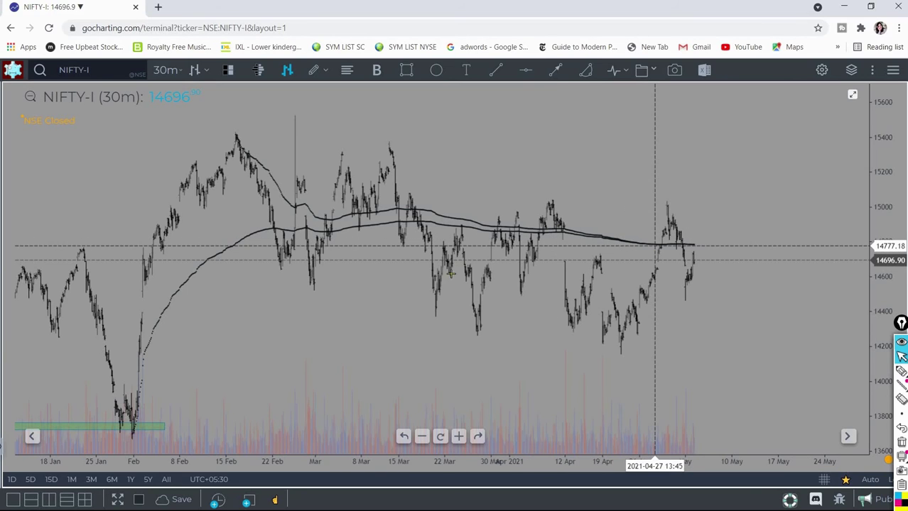
Add anchored VWAPs starting at the 22 April swing low and the mid-March swing high.
right_click(622, 374)
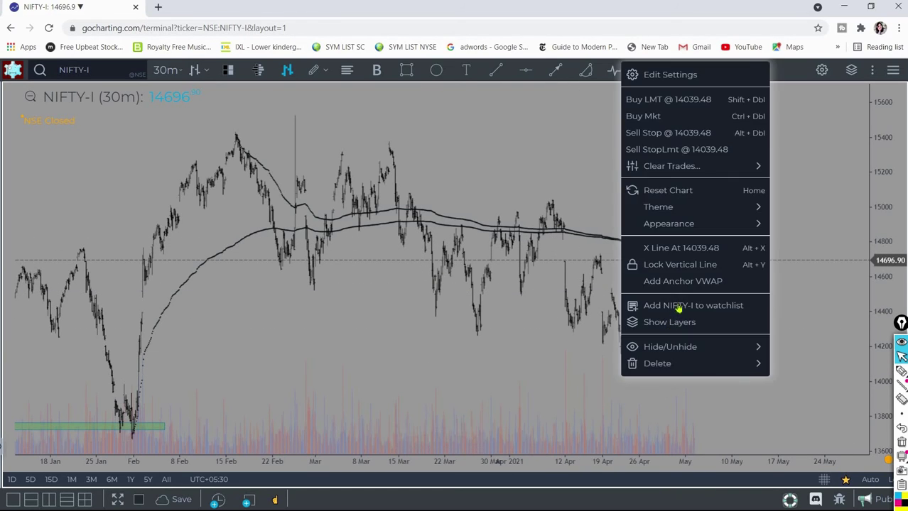
left_click(682, 335)
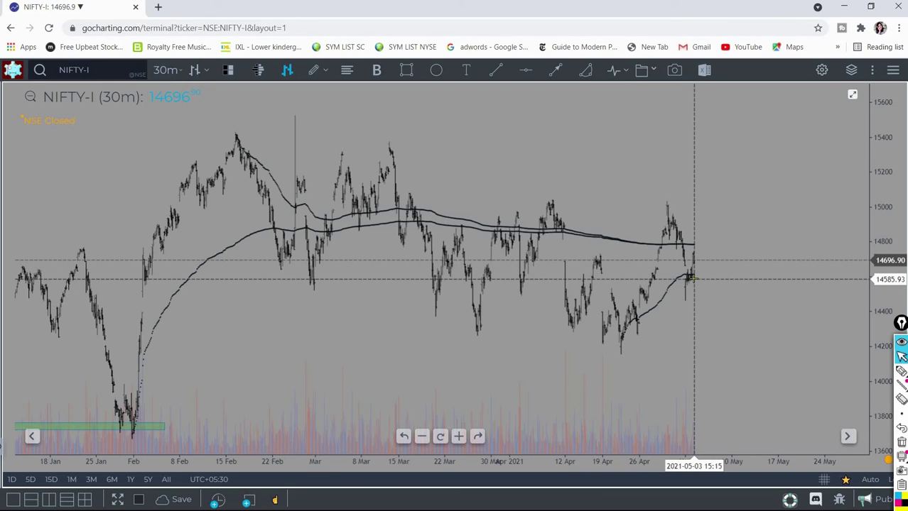
right_click(393, 190)
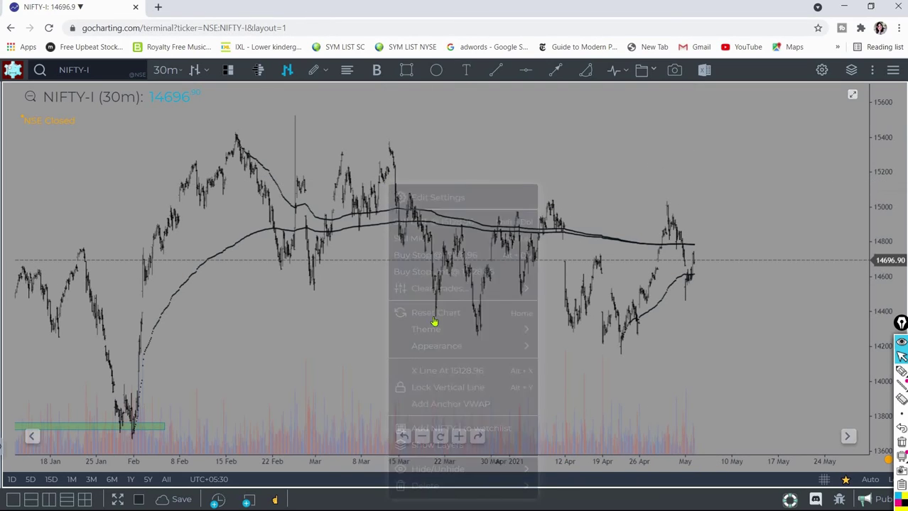
left_click(444, 404)
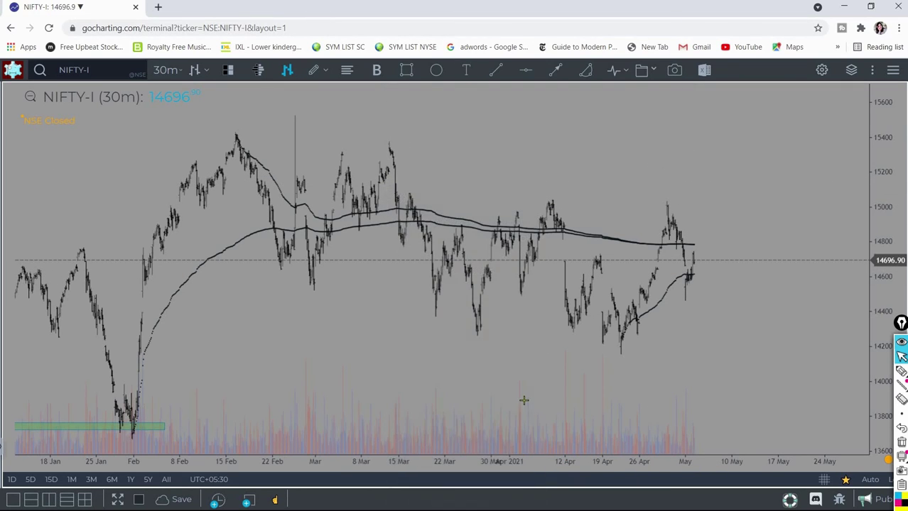
left_click_drag(530, 377, 508, 375)
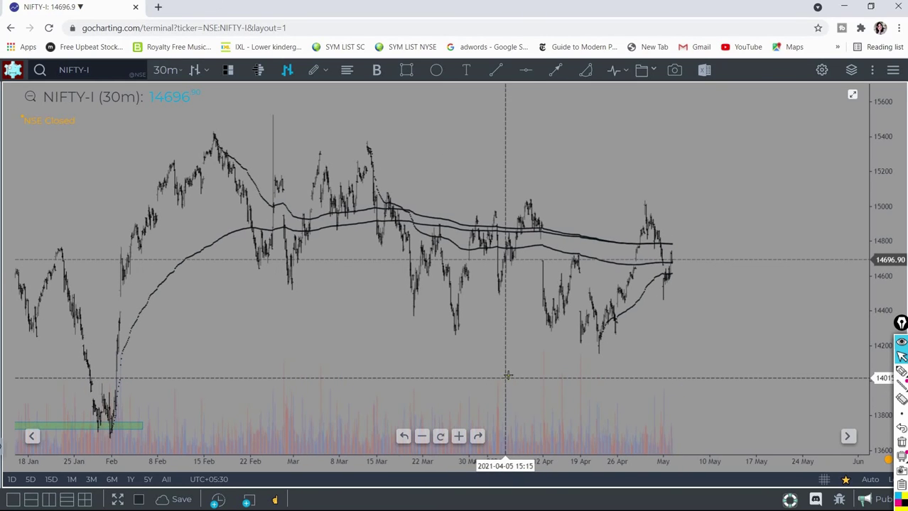
Add an anchored VWAP starting at the 29 April 2021 swing high.
left_click(458, 436)
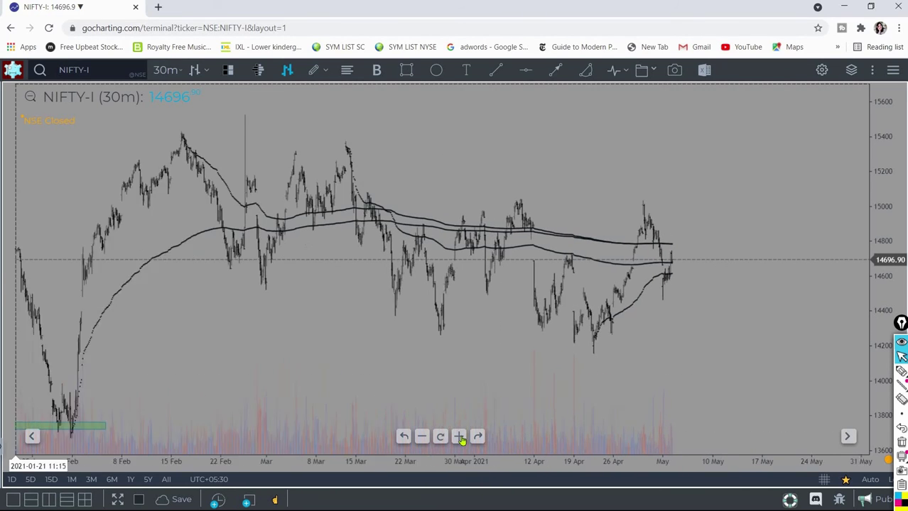
scroll(488, 405, "up", 3)
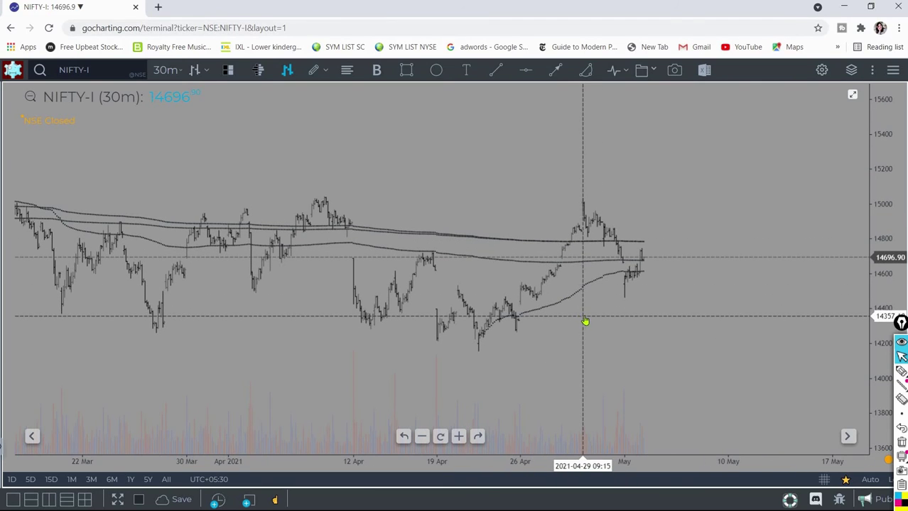
right_click(584, 319)
left_click(492, 415)
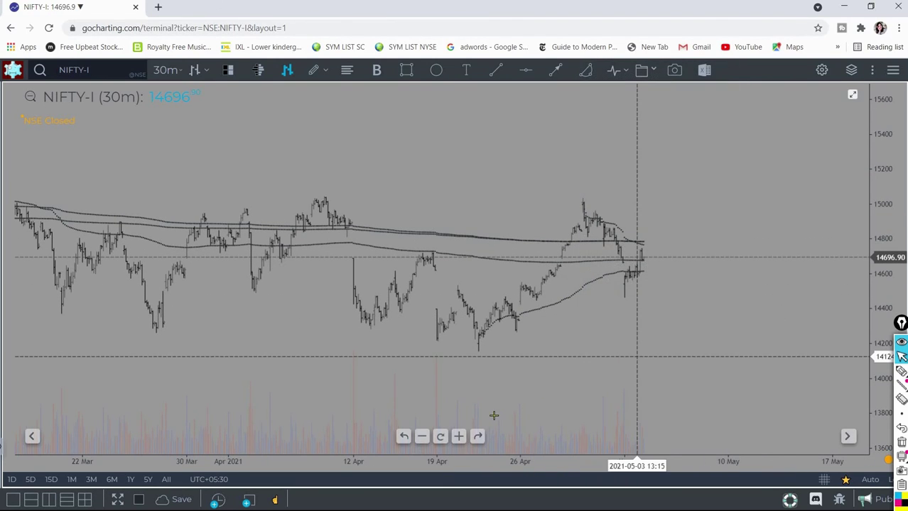
Examine how price behaves around the anchored VWAP lines from mid-March to early May 2021.
left_click_drag(492, 415, 462, 436)
scroll(519, 429, "up", 3)
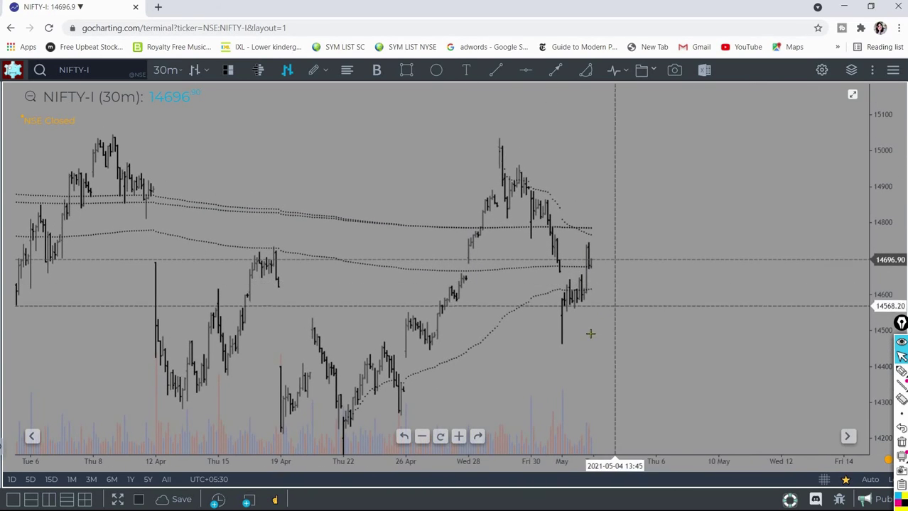
left_click_drag(545, 351, 552, 311)
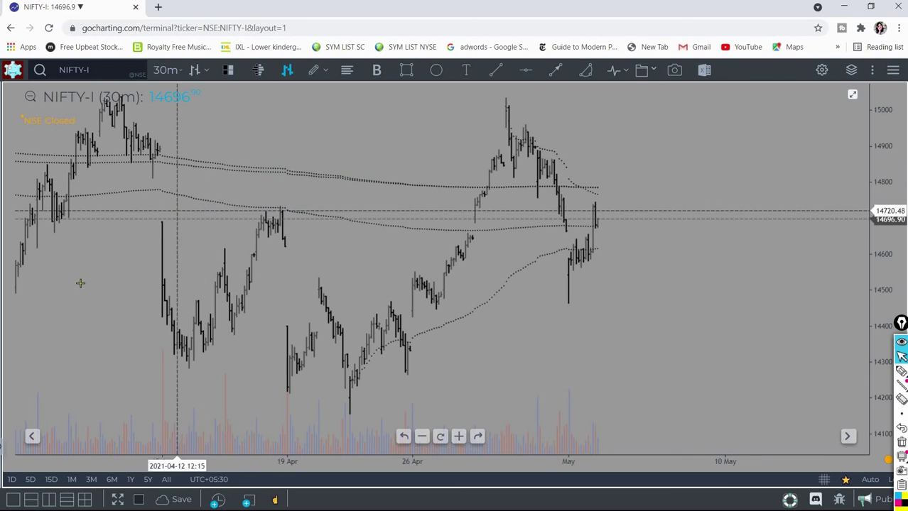
left_click_drag(46, 360, 343, 313)
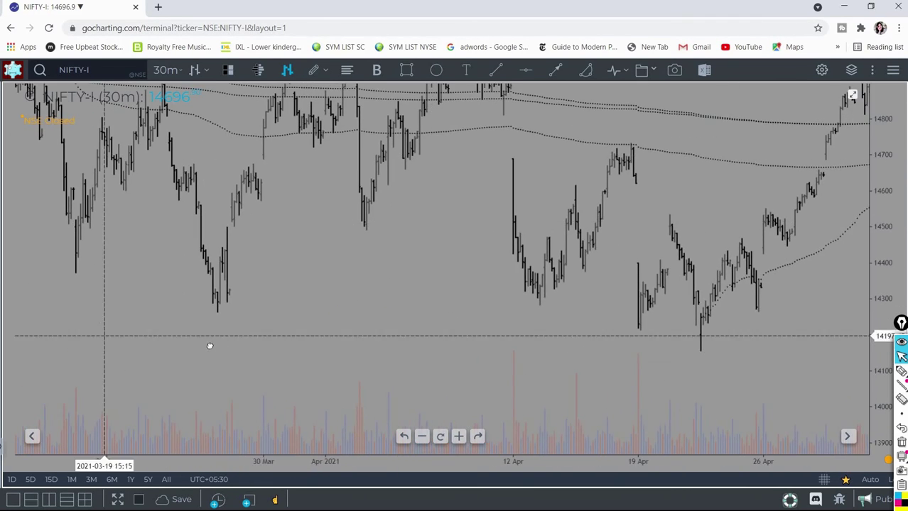
left_click_drag(555, 304, 366, 273)
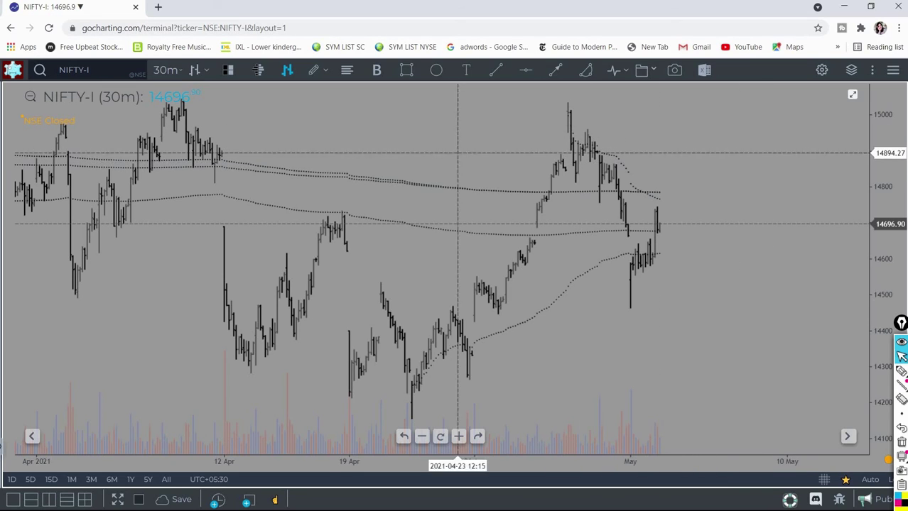
Delete the price-zone rectangle and the anchored VWAP lines from the 30-minute chart.
double_click(136, 186)
left_click(196, 275)
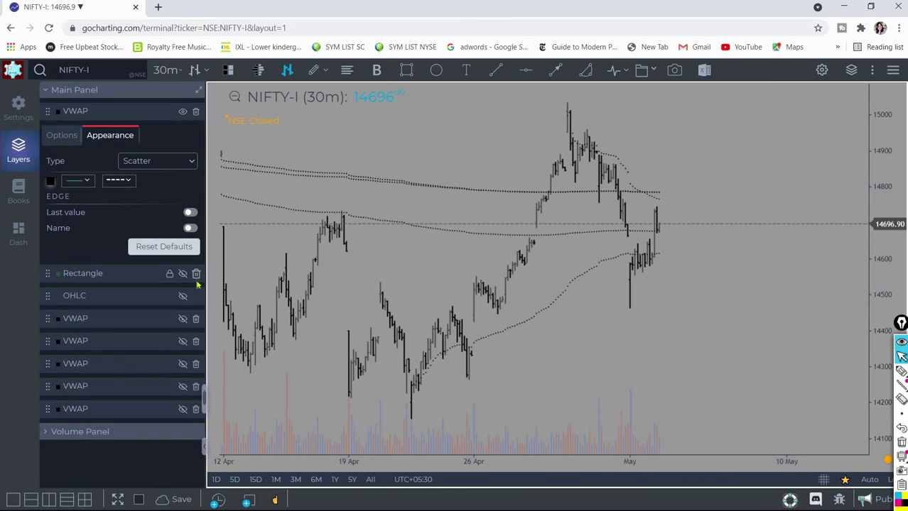
left_click(197, 297)
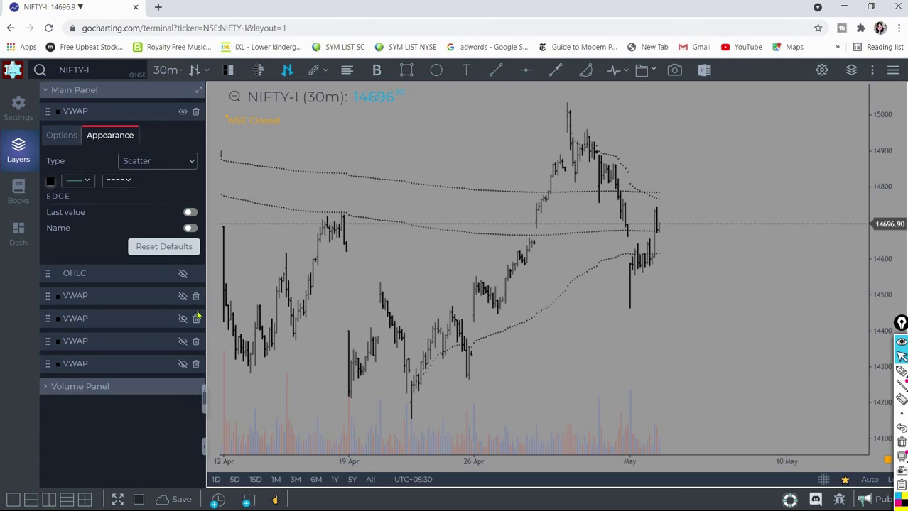
left_click(197, 318)
left_click(197, 317)
left_click(196, 317)
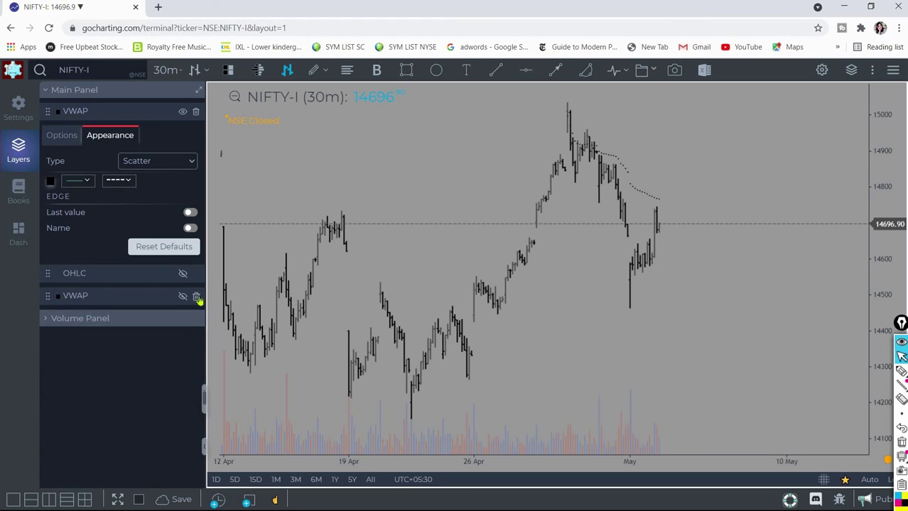
left_click(197, 297)
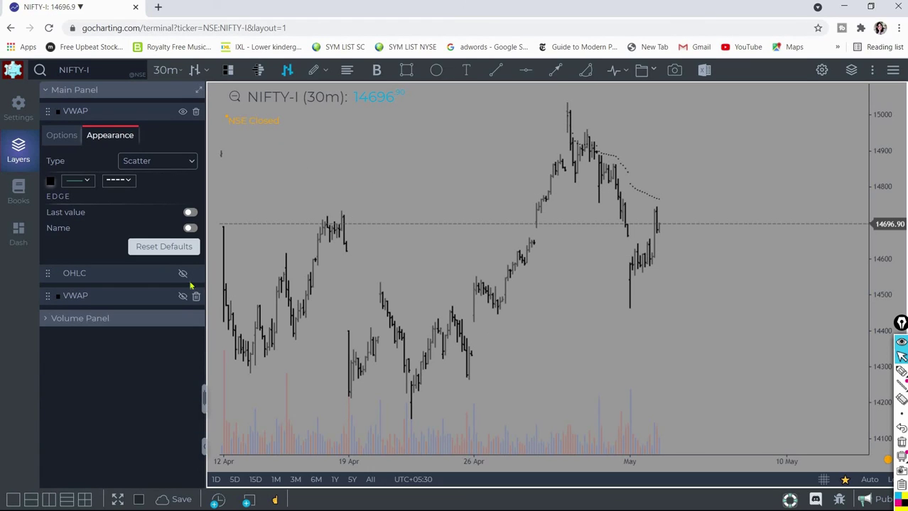
left_click(205, 446)
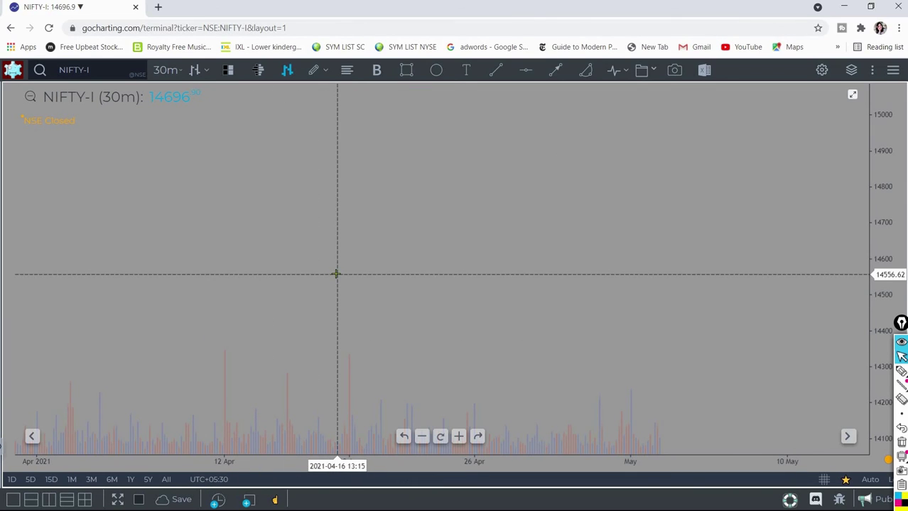